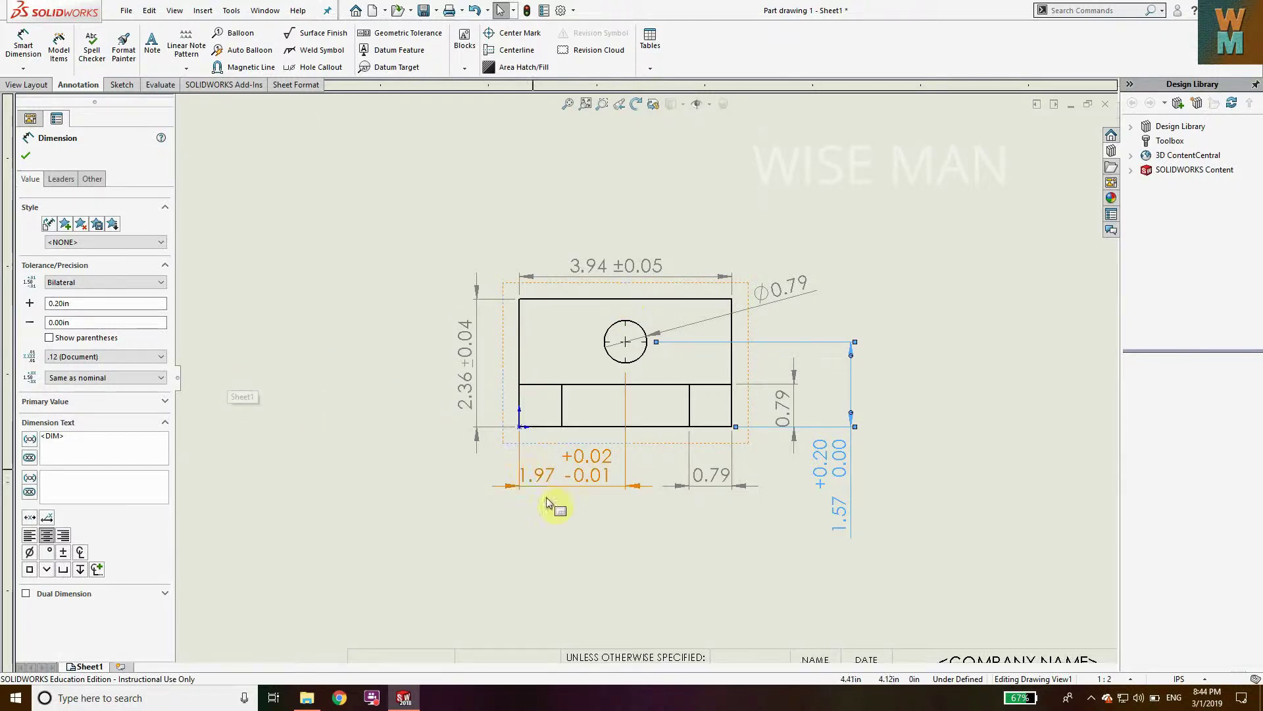
Create a new drawing from the drawing template
{"action": "left_click", "coordinate": [126, 10]}
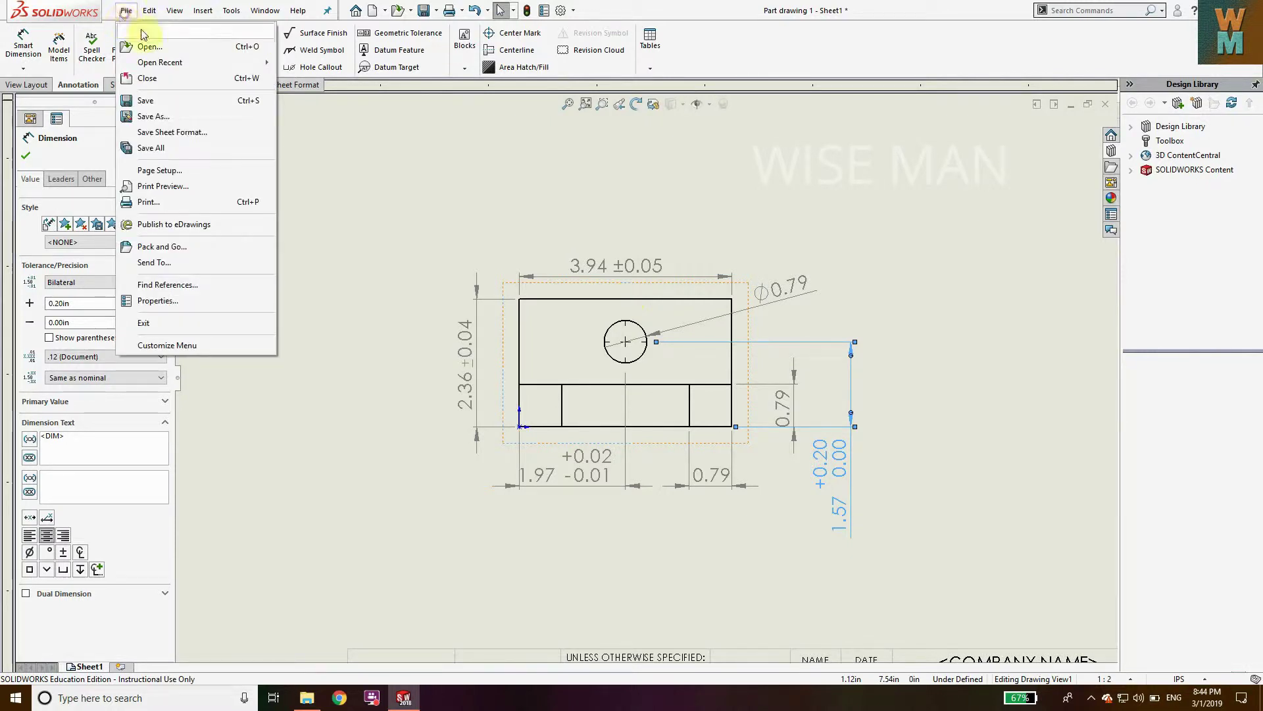
{"action": "left_click", "coordinate": [146, 33]}
{"action": "left_click", "coordinate": [362, 247]}
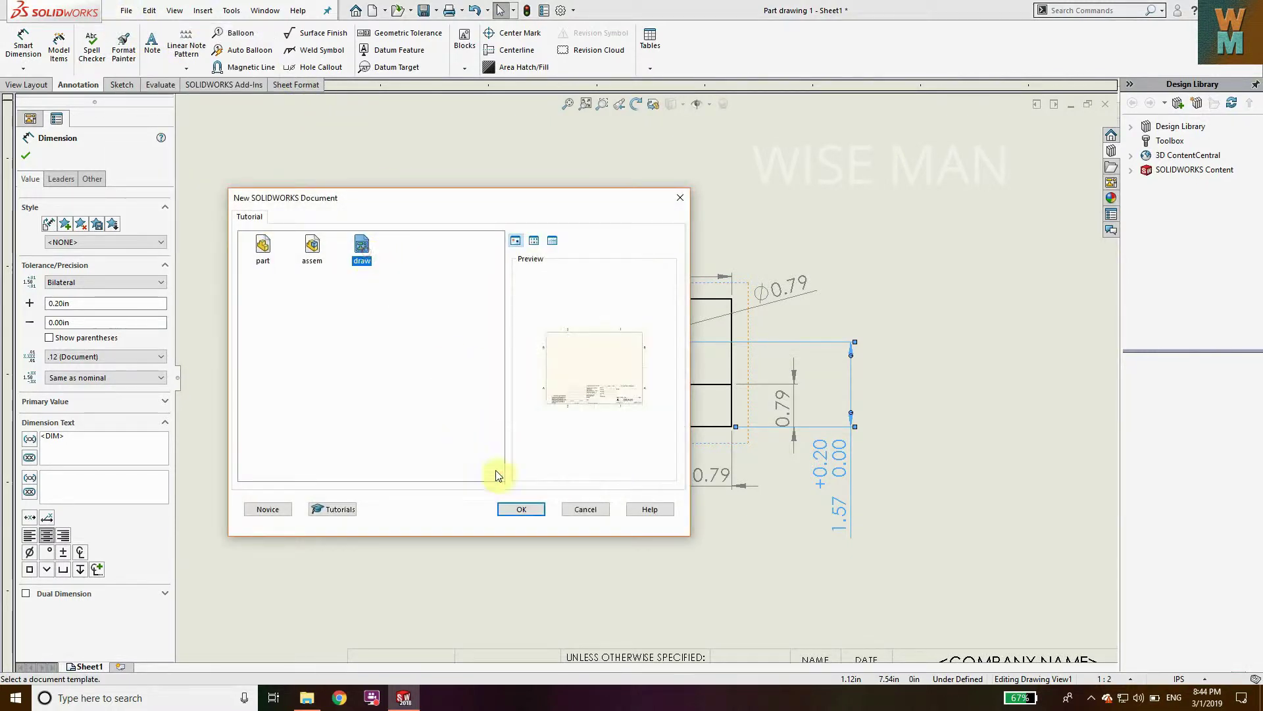
{"action": "left_click", "coordinate": [523, 506]}
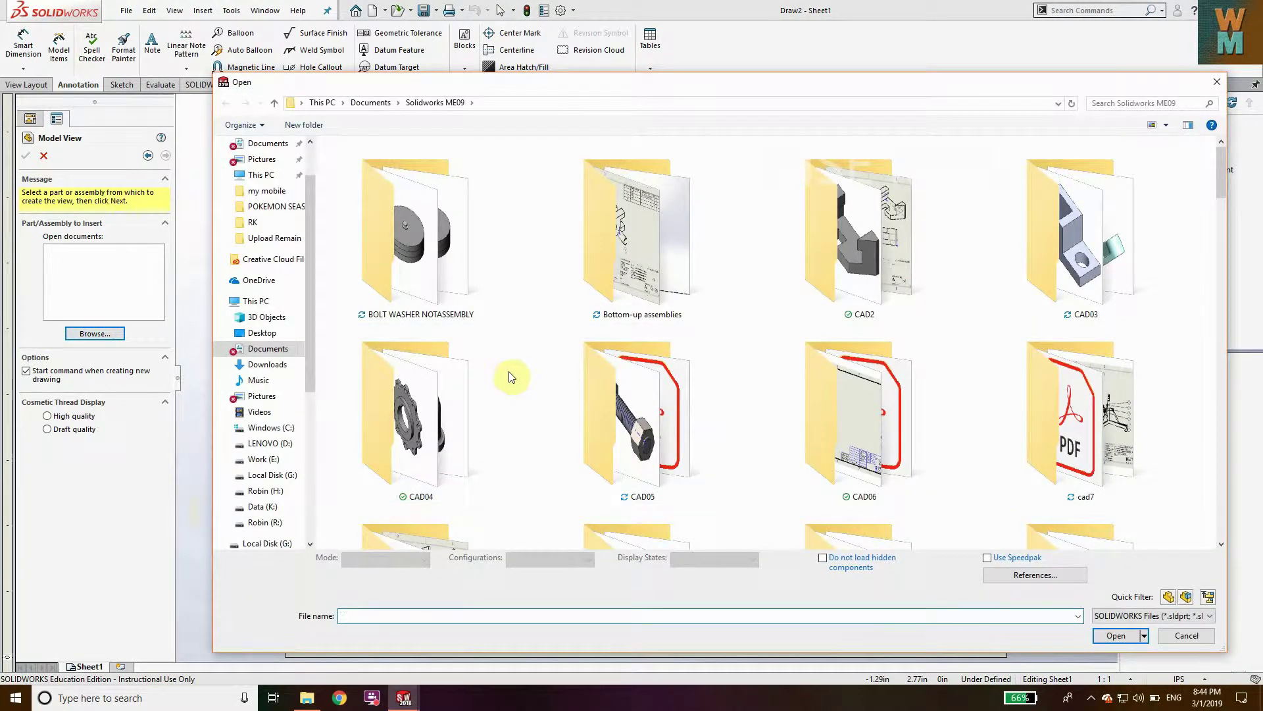
Select Part drawing 1 as the model to insert into the drawing
{"action": "scroll", "coordinate": [509, 373], "scroll_direction": "down", "scroll_amount": 10}
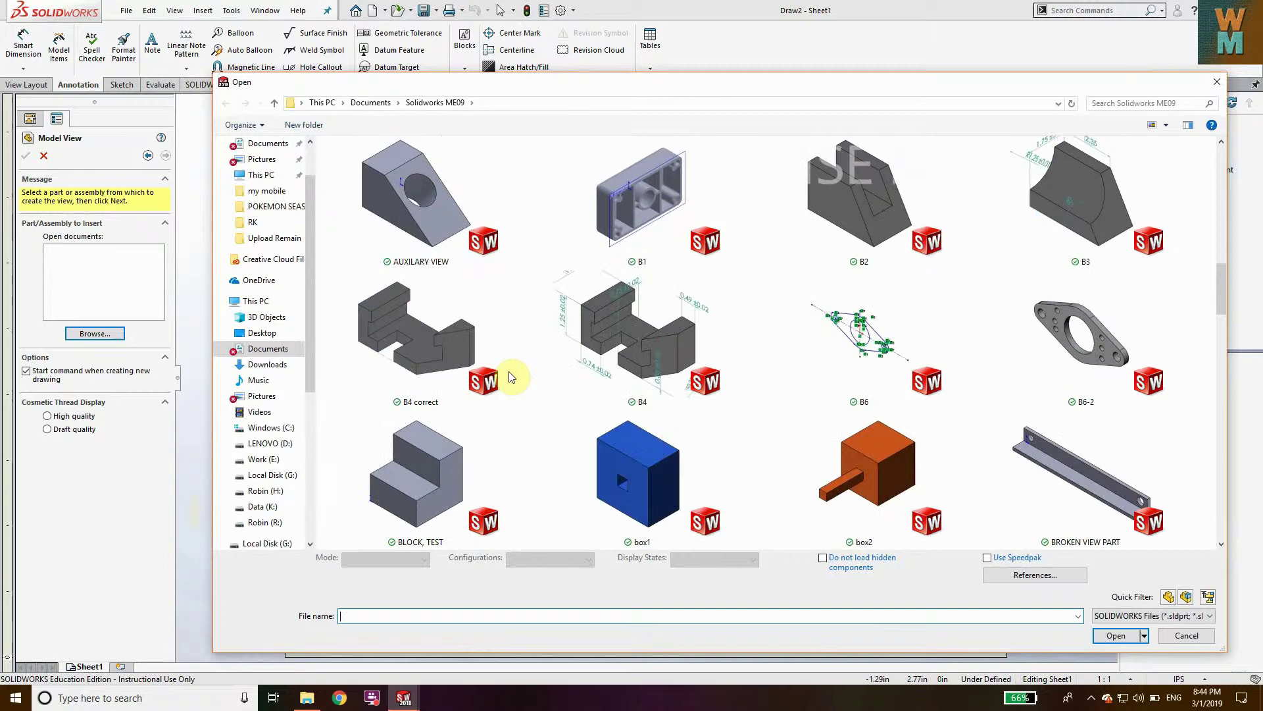
{"action": "scroll", "coordinate": [512, 374], "scroll_direction": "down", "scroll_amount": 10}
{"action": "scroll", "coordinate": [651, 368], "scroll_direction": "down", "scroll_amount": 3}
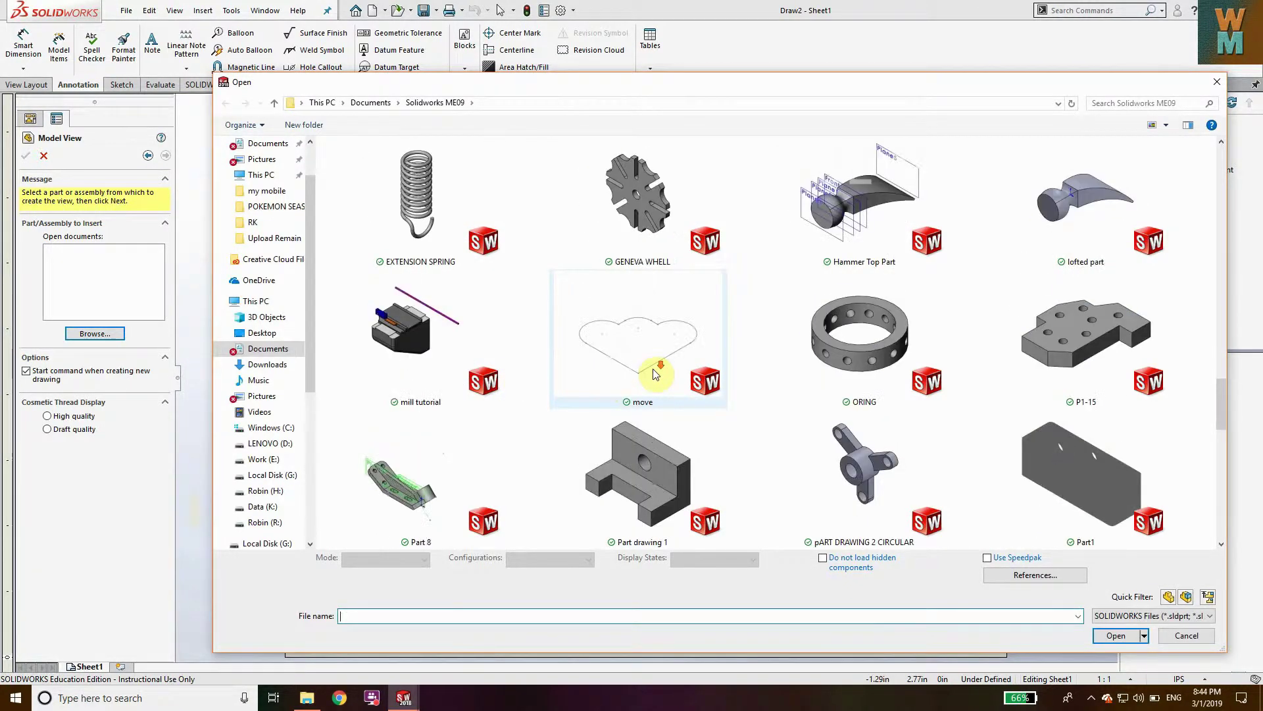
{"action": "scroll", "coordinate": [655, 374], "scroll_direction": "down", "scroll_amount": 12}
{"action": "scroll", "coordinate": [638, 357], "scroll_direction": "up", "scroll_amount": 6}
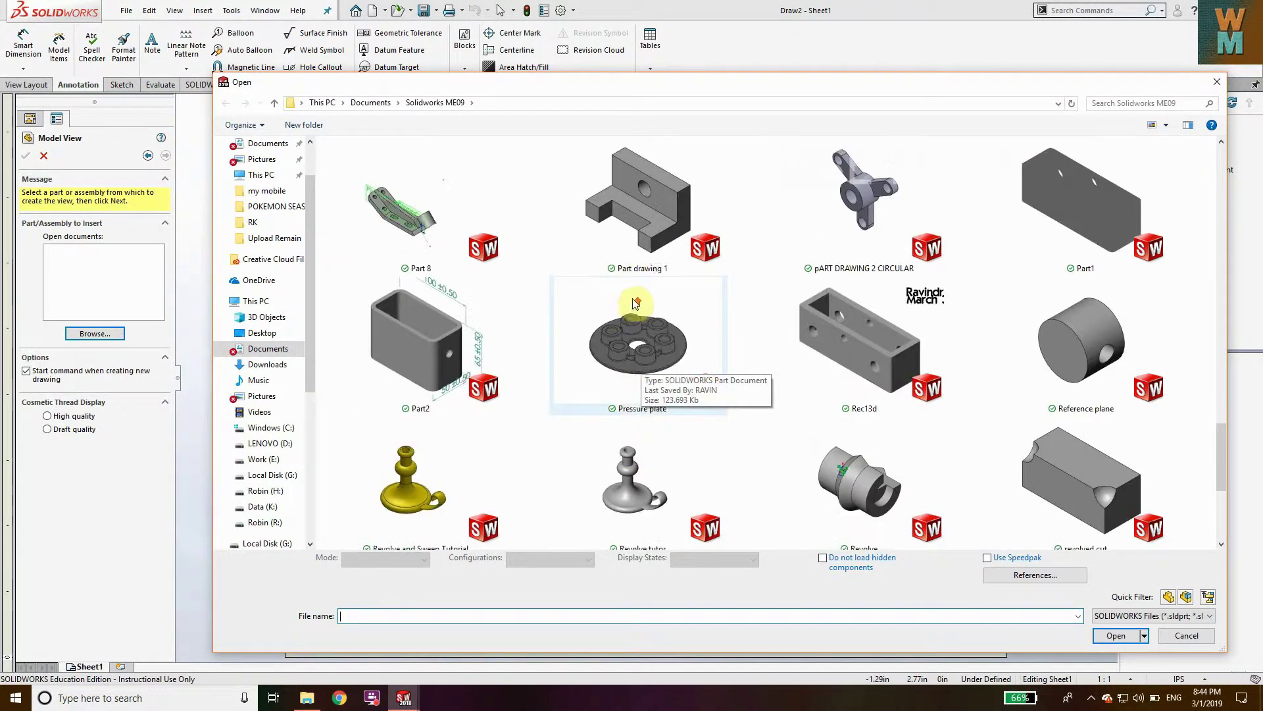
{"action": "left_click", "coordinate": [641, 212]}
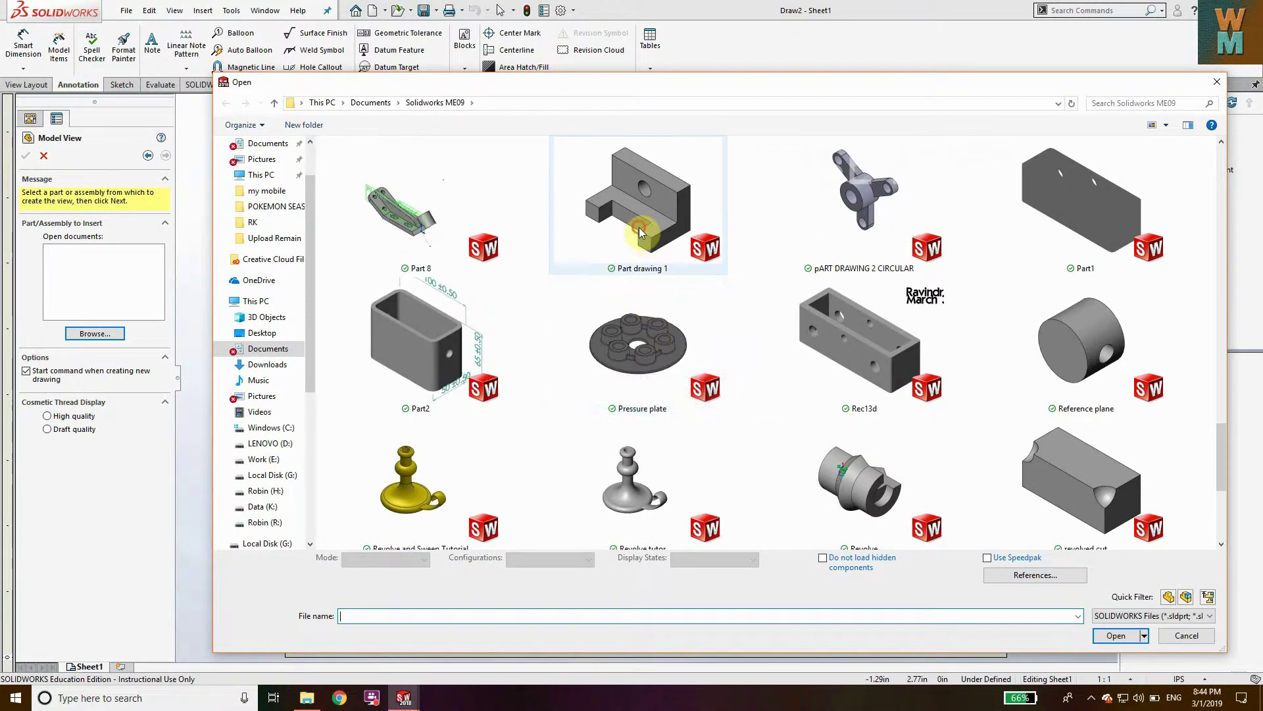
Place a single 1:2 front view of Part drawing 1 on the sheet, without projected views
{"action": "left_click", "coordinate": [1108, 624]}
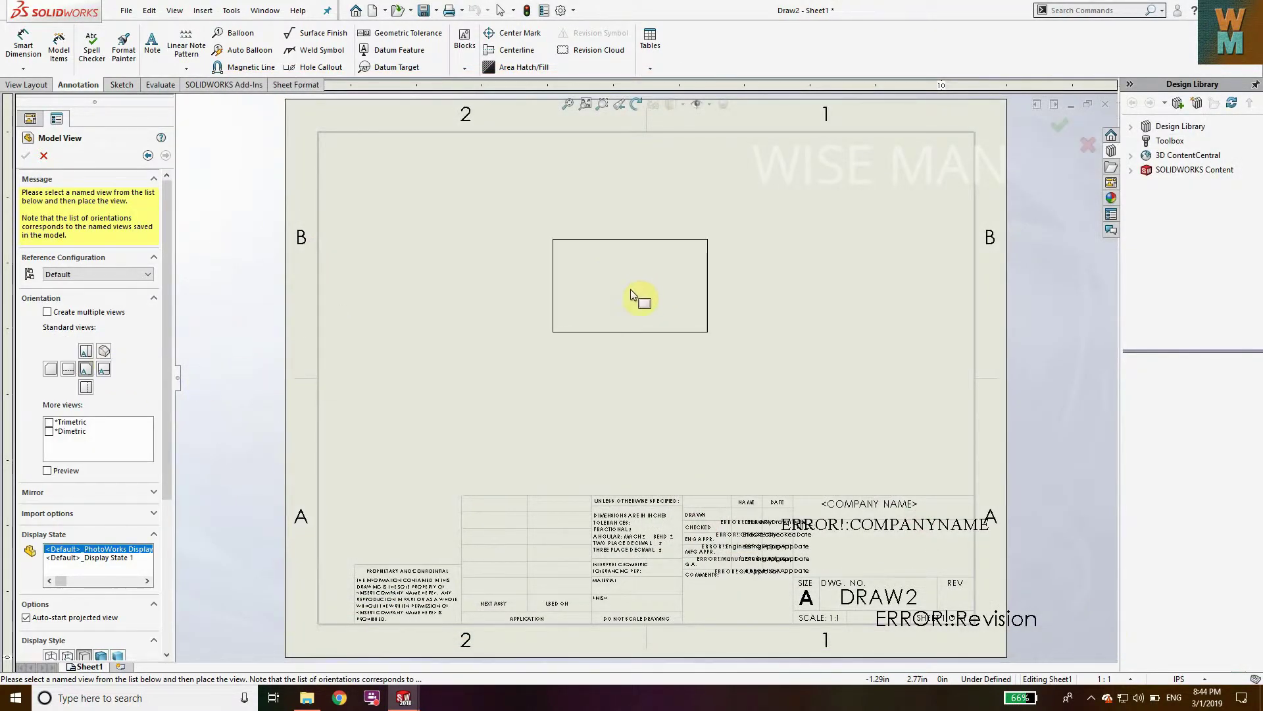
{"action": "left_click", "coordinate": [640, 299]}
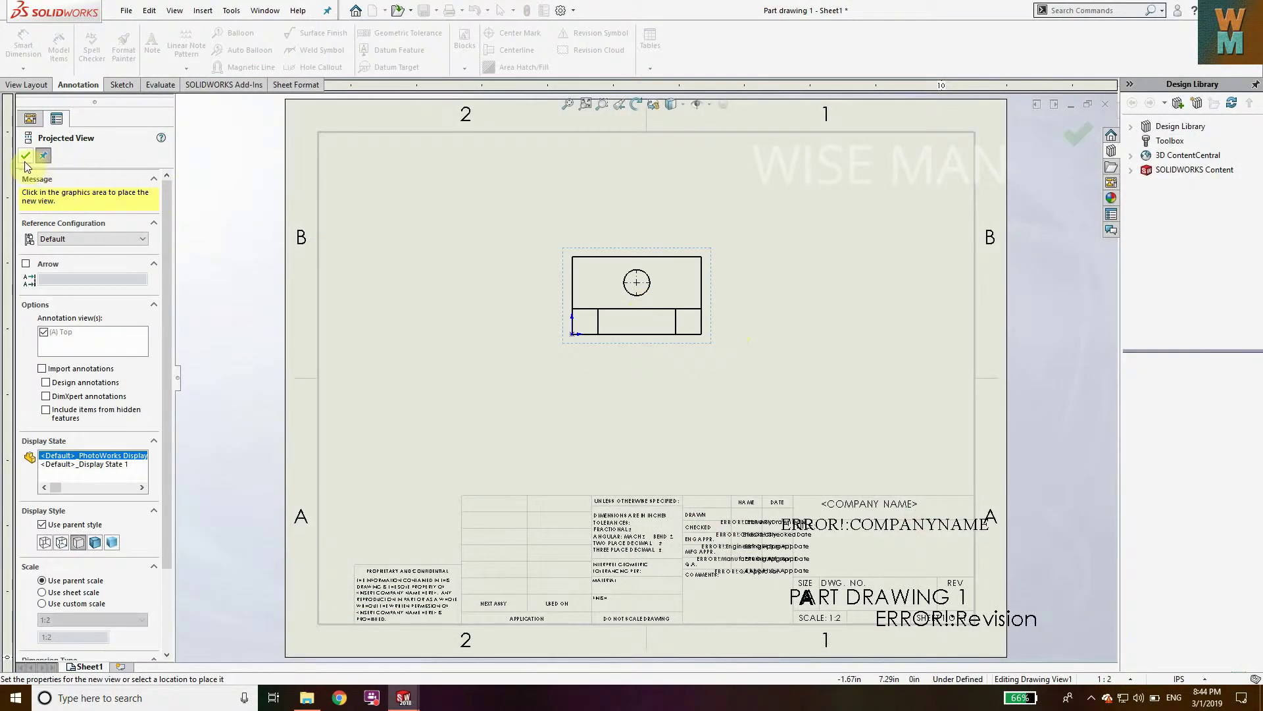
{"action": "key", "text": "Escape"}
{"action": "left_click", "coordinate": [714, 349]}
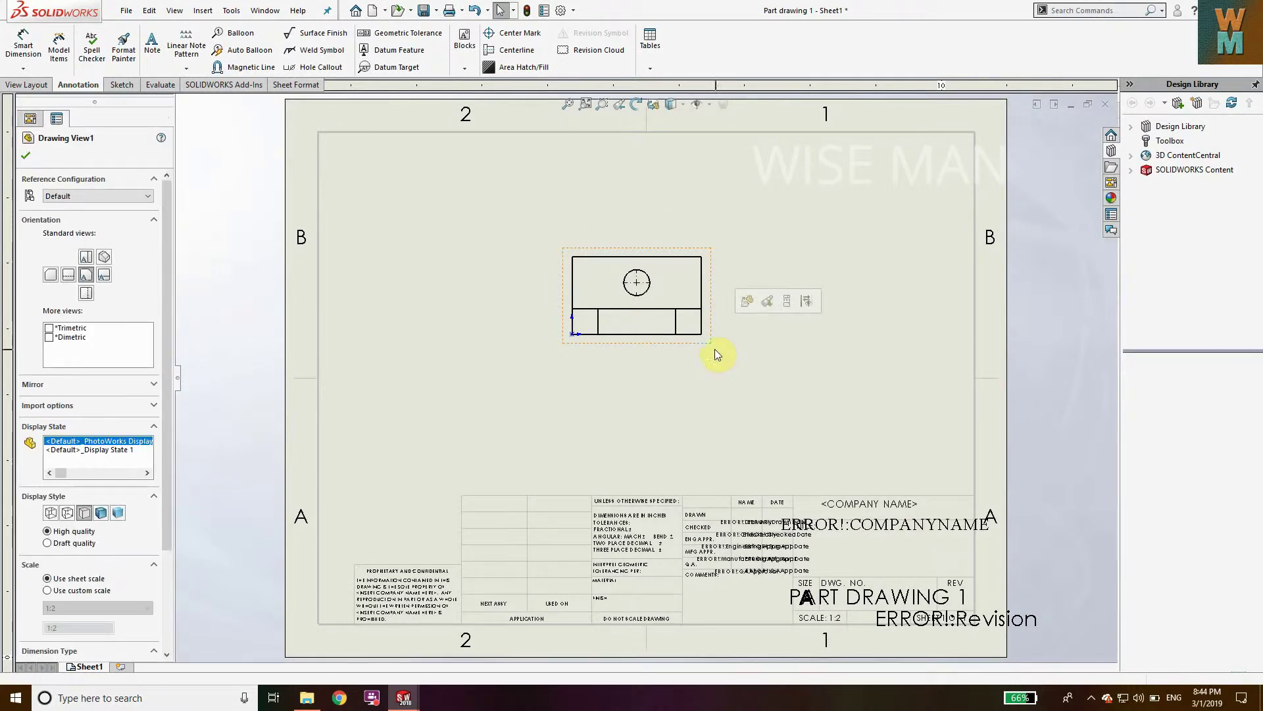
{"action": "left_click_drag", "start_coordinate": [715, 349], "coordinate": [725, 361]}
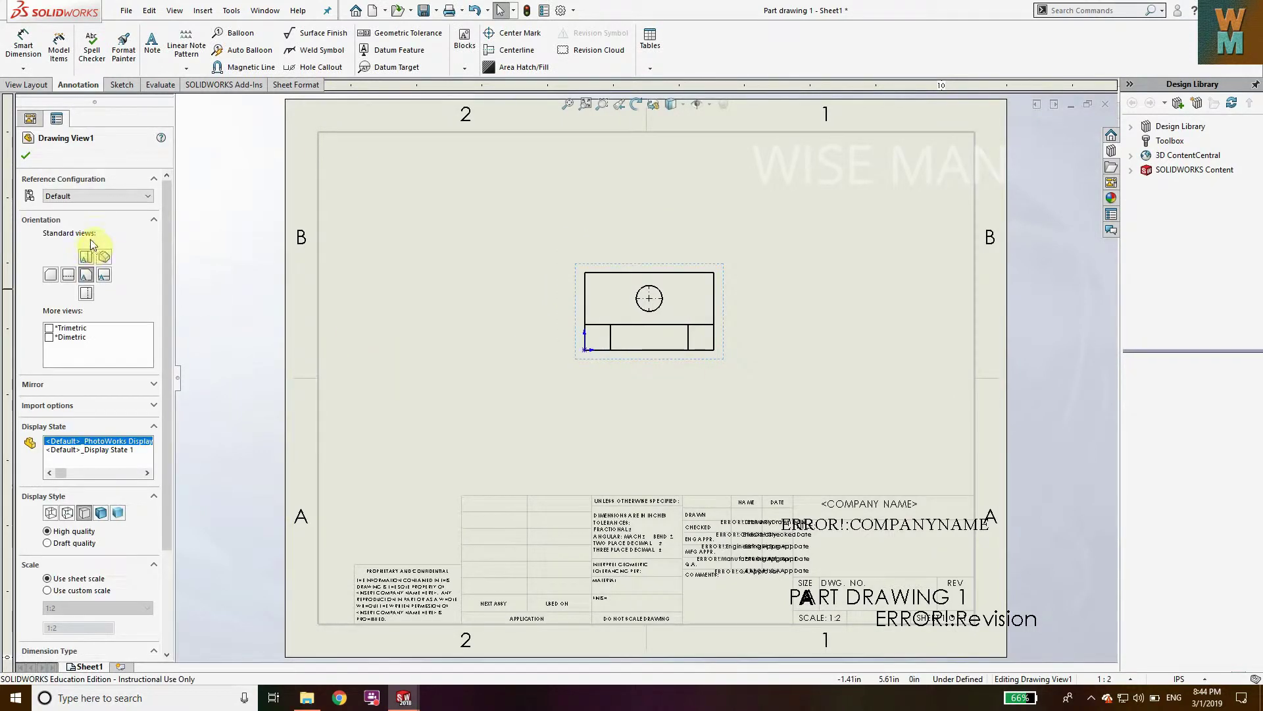
{"action": "left_click", "coordinate": [22, 157]}
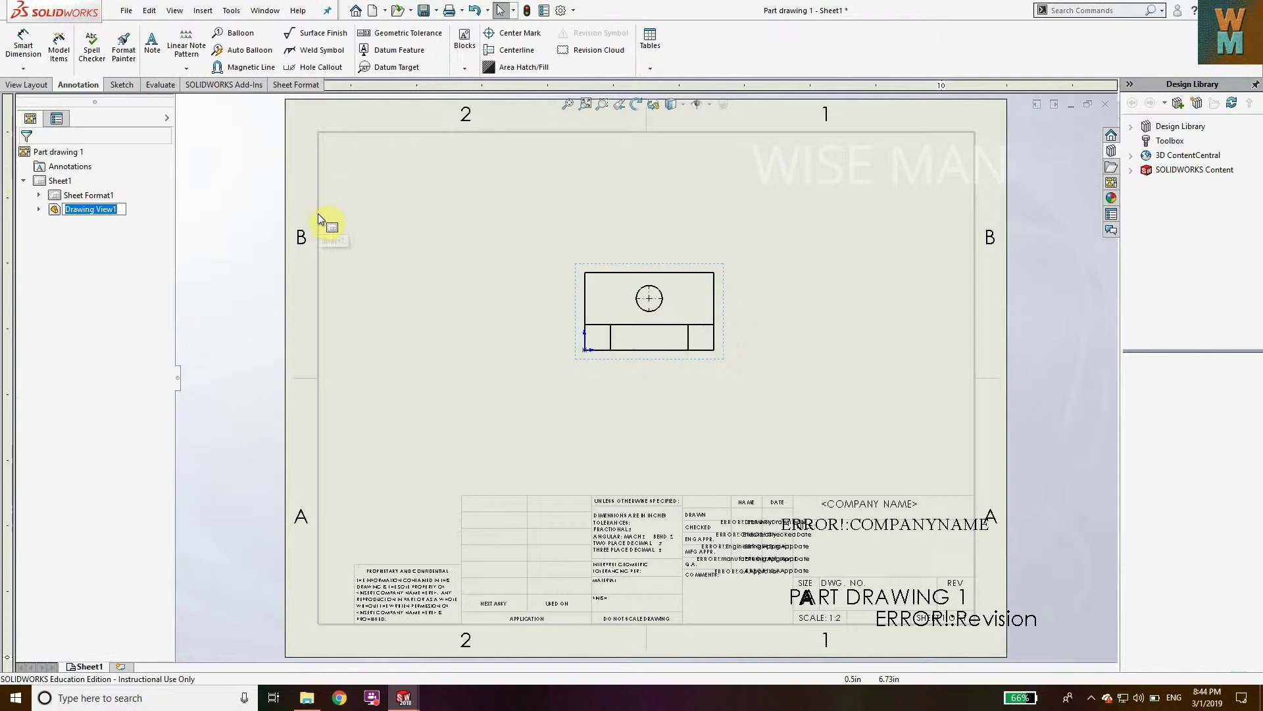
{"action": "scroll", "coordinate": [638, 319], "scroll_direction": "up", "scroll_amount": 2}
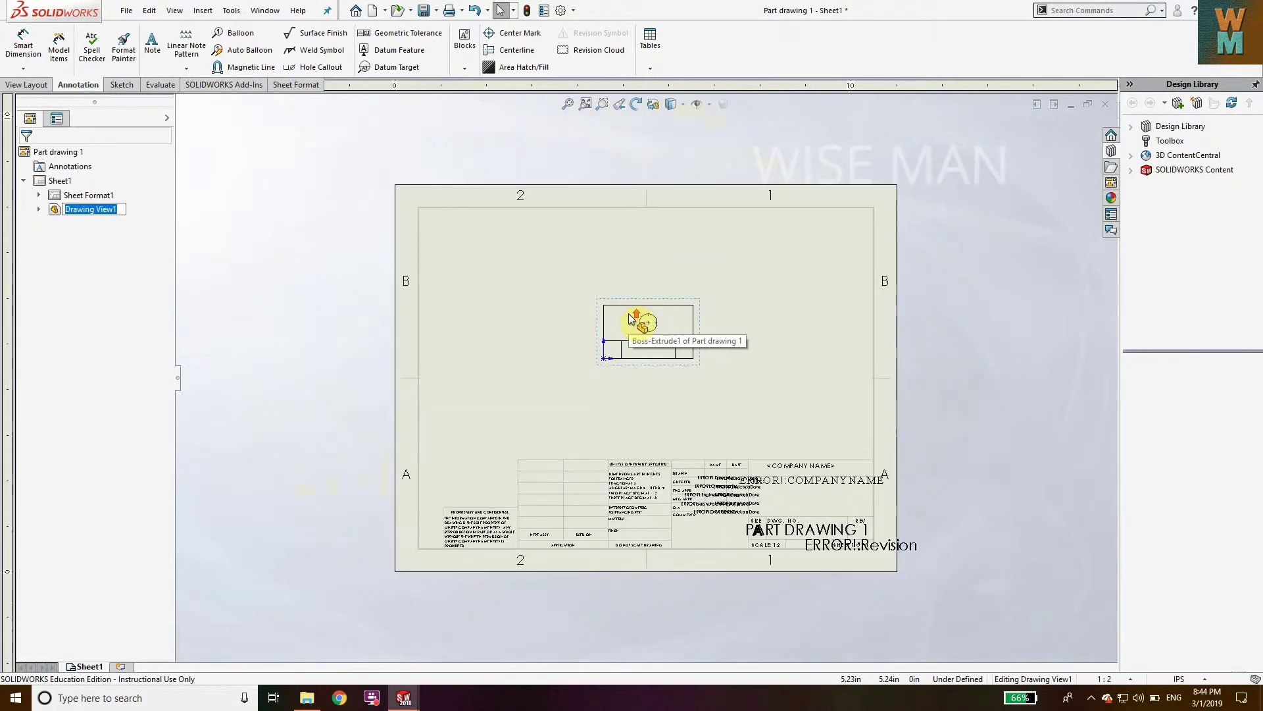
{"action": "scroll", "coordinate": [658, 342], "scroll_direction": "down", "scroll_amount": 3}
{"action": "scroll", "coordinate": [607, 374], "scroll_direction": "down", "scroll_amount": 3}
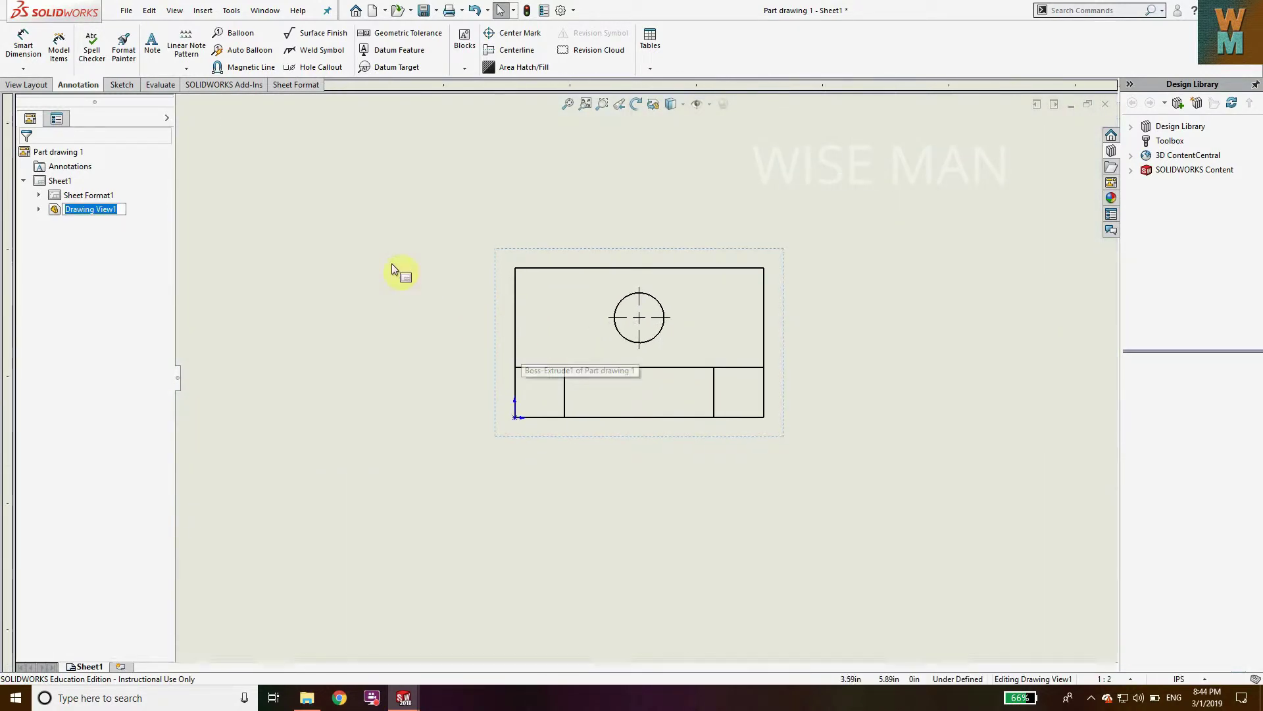
Dimension the part's 2.36 height, 3.94 width and 0.79 step height
{"action": "left_click", "coordinate": [23, 46]}
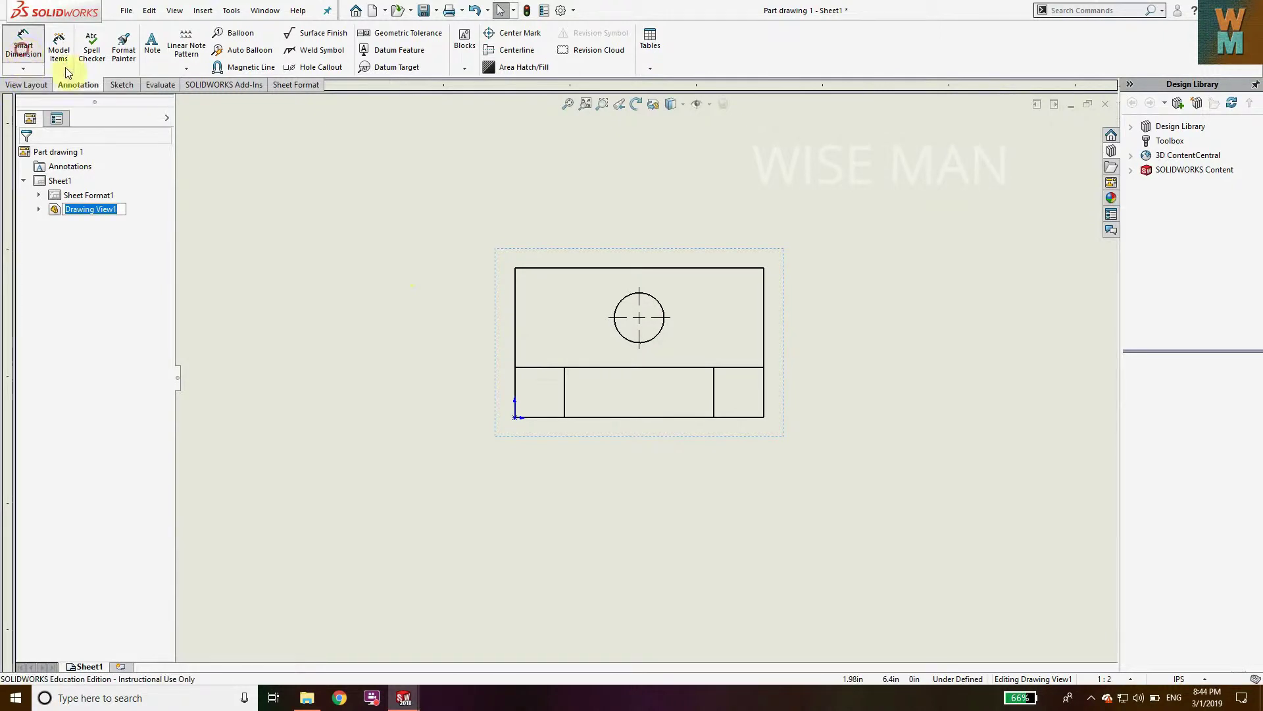
{"action": "left_click", "coordinate": [517, 312]}
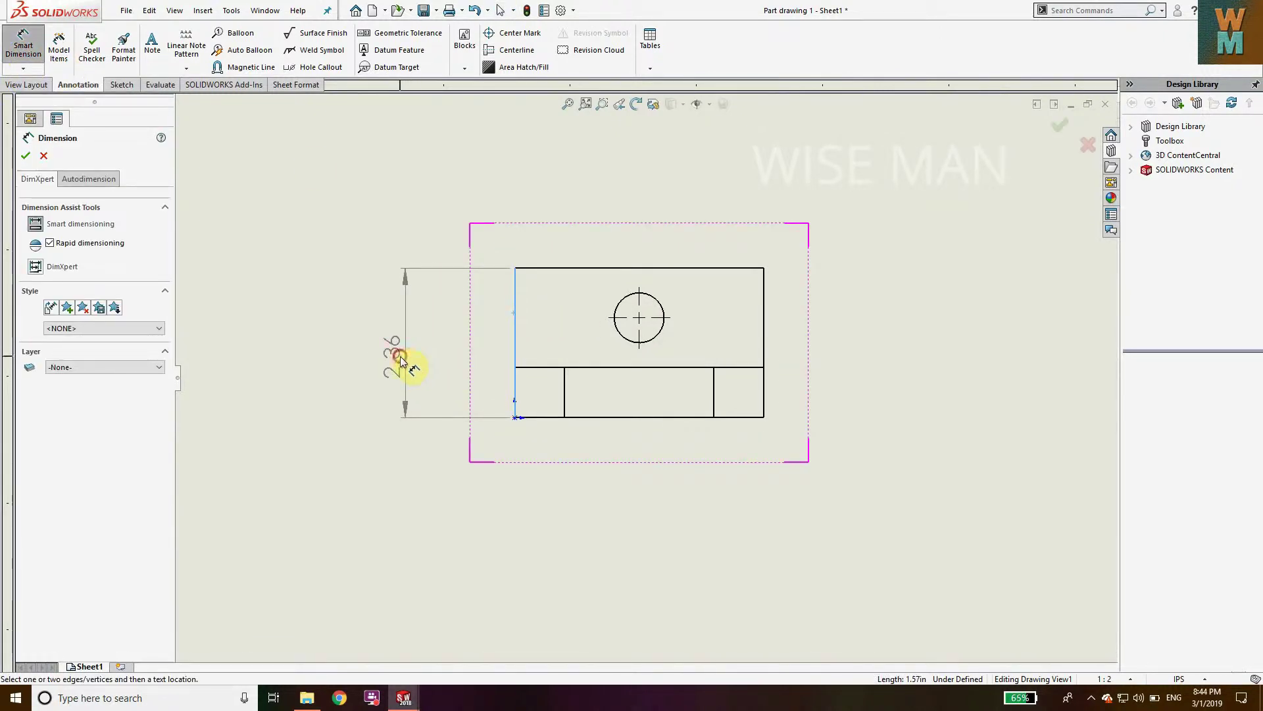
{"action": "left_click", "coordinate": [397, 356]}
{"action": "left_click", "coordinate": [654, 267]}
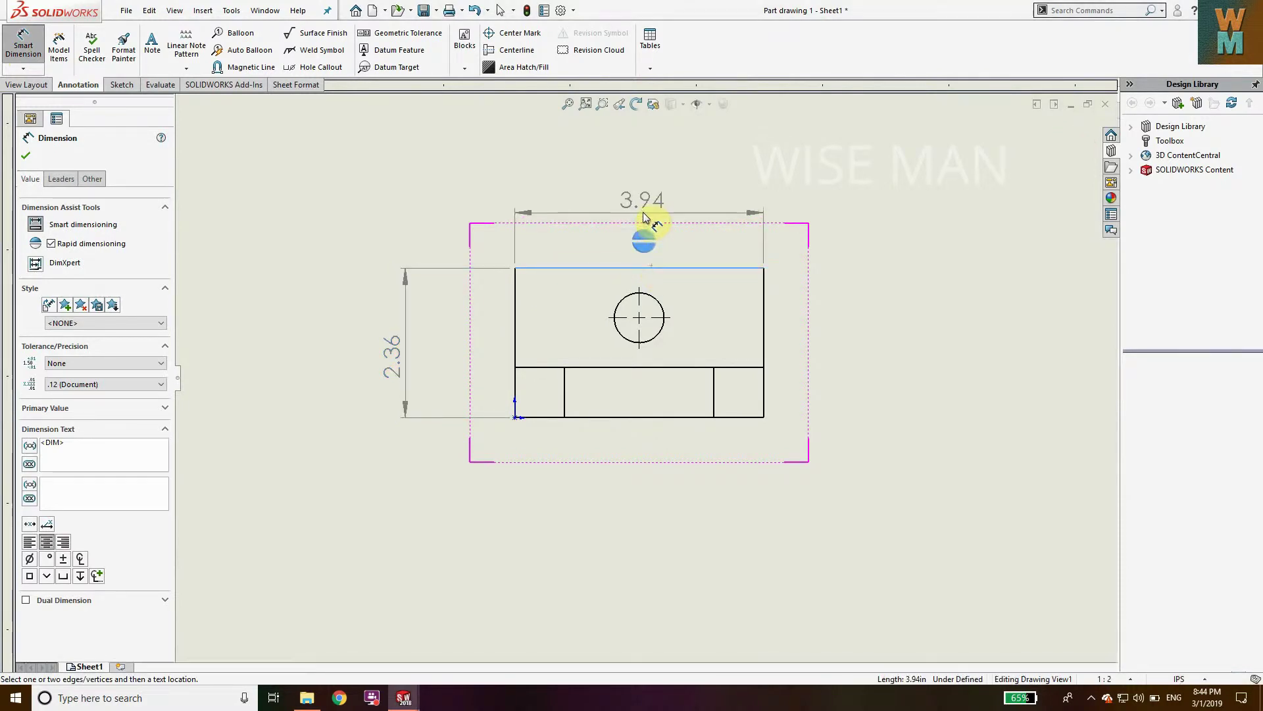
{"action": "left_click", "coordinate": [641, 212]}
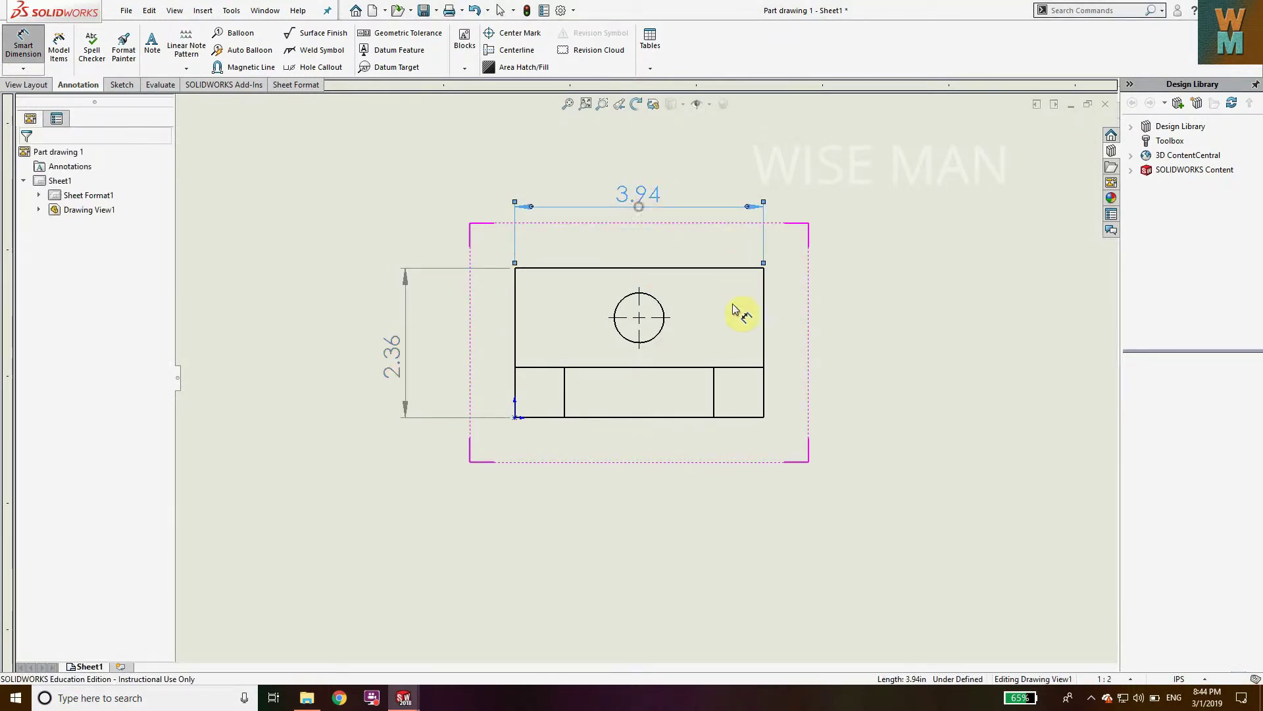
{"action": "left_click", "coordinate": [755, 368]}
{"action": "left_click", "coordinate": [750, 416]}
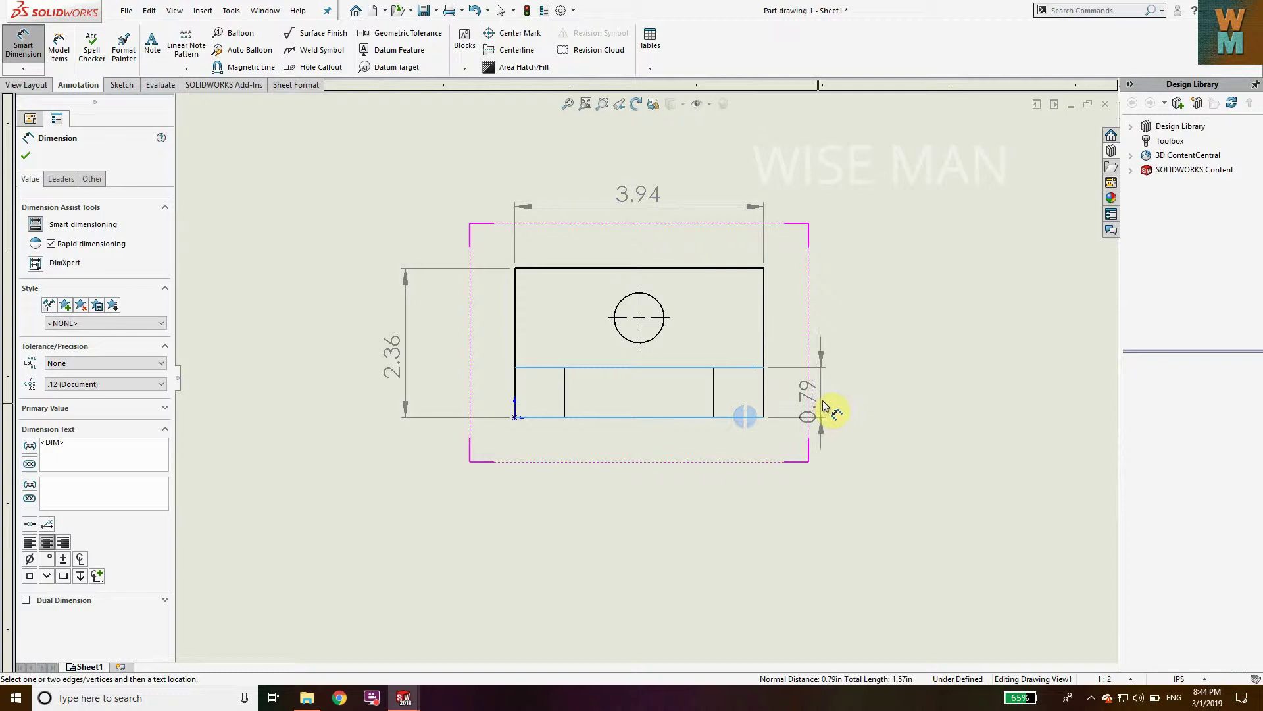
{"action": "left_click", "coordinate": [838, 401]}
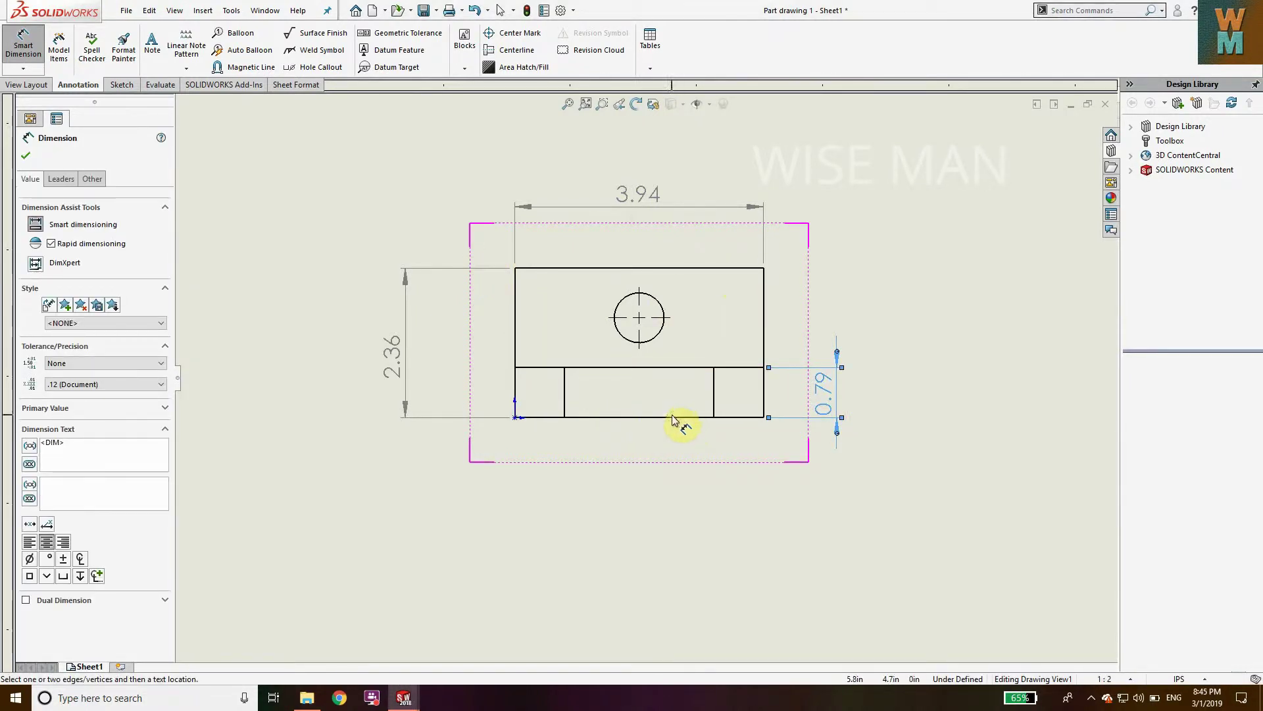
Add the 0.79 slot width and the Ø0.79 hole diameter dimensions
{"action": "left_click", "coordinate": [715, 407]}
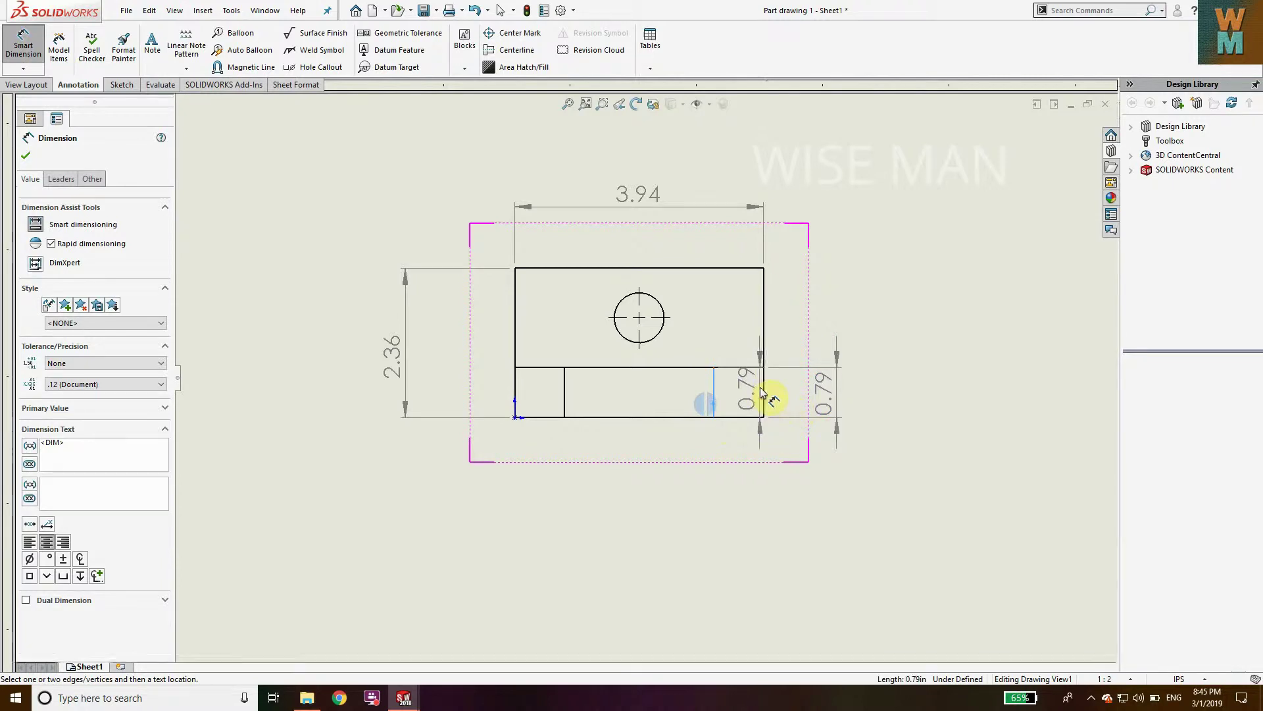
{"action": "left_click", "coordinate": [764, 392]}
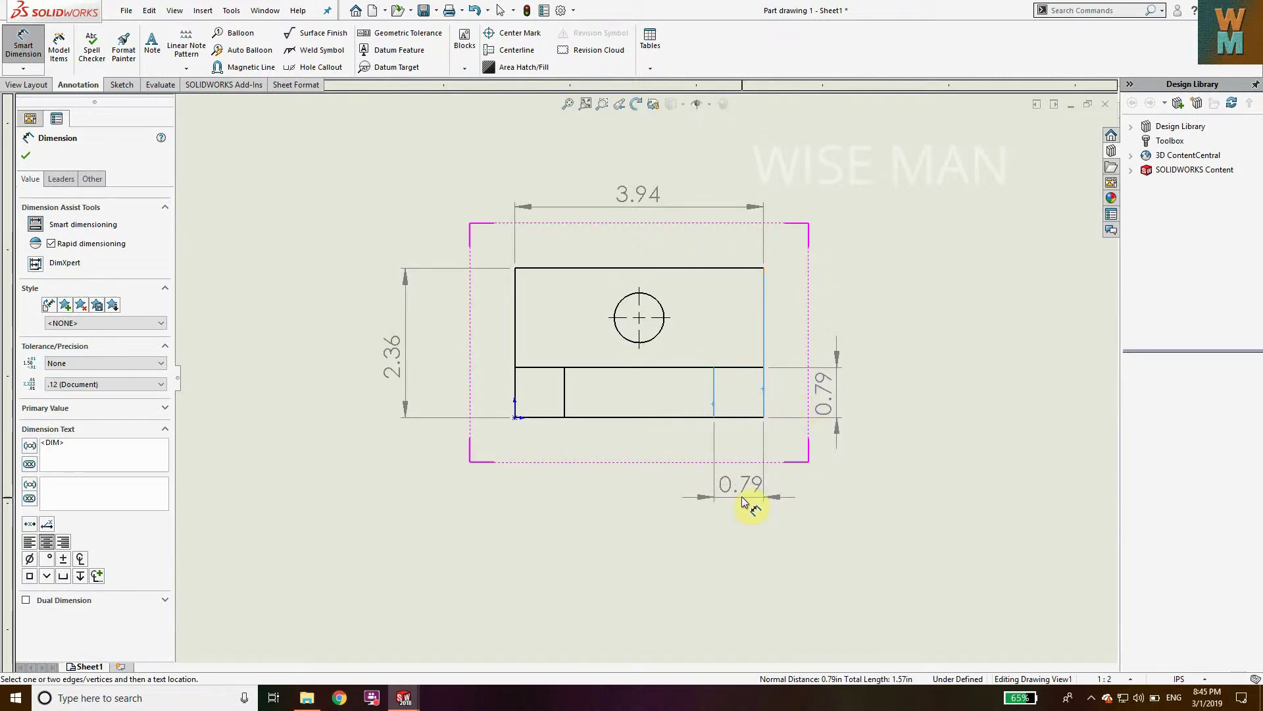
{"action": "left_click", "coordinate": [743, 499]}
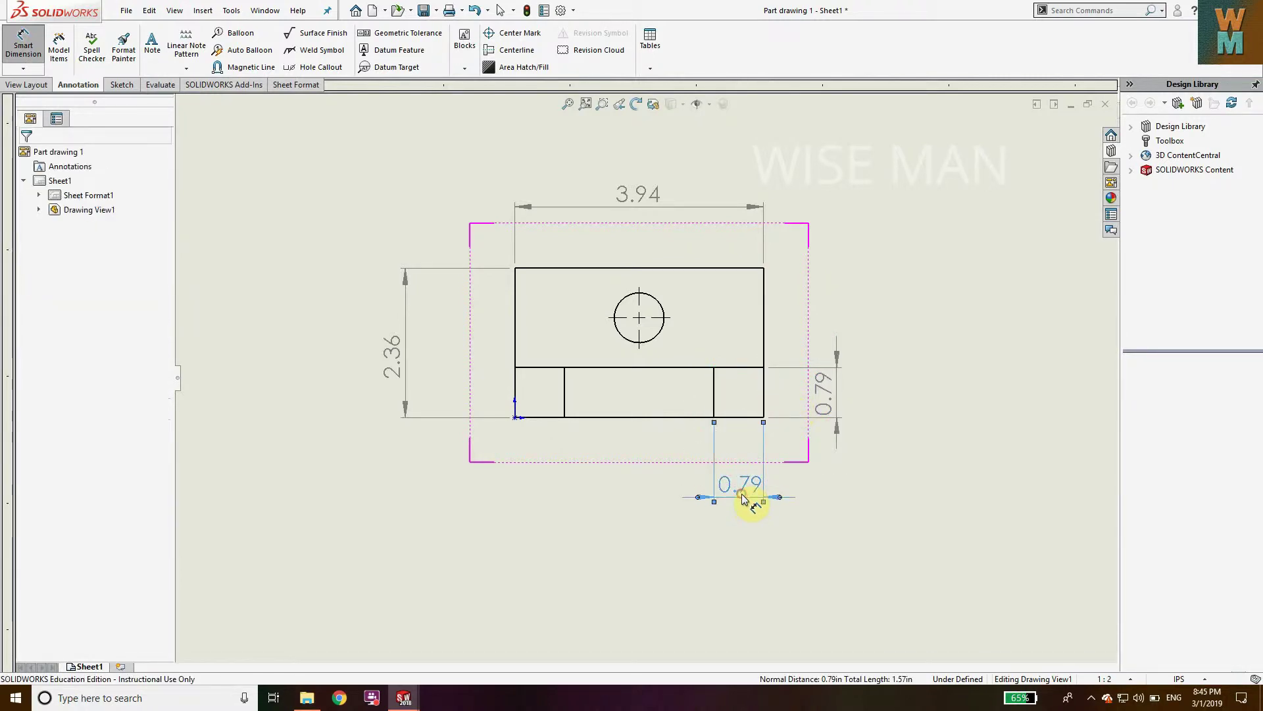
{"action": "left_click", "coordinate": [663, 316]}
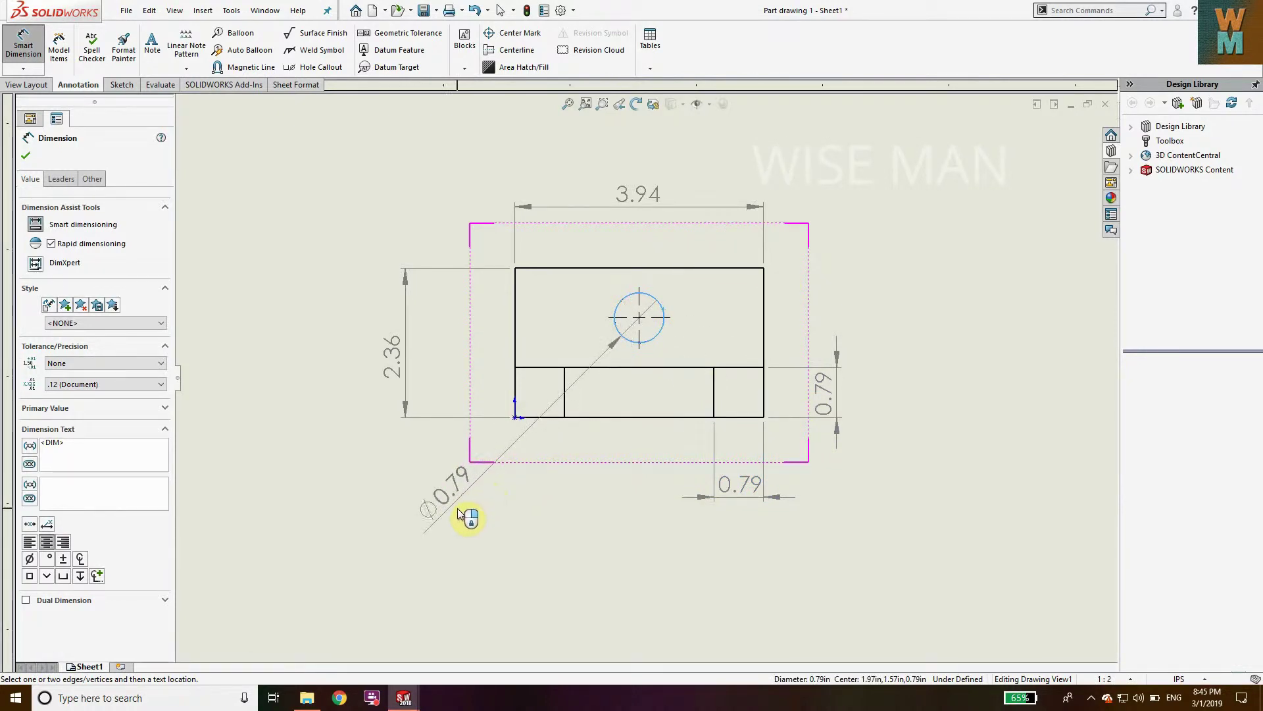
{"action": "left_click", "coordinate": [468, 518]}
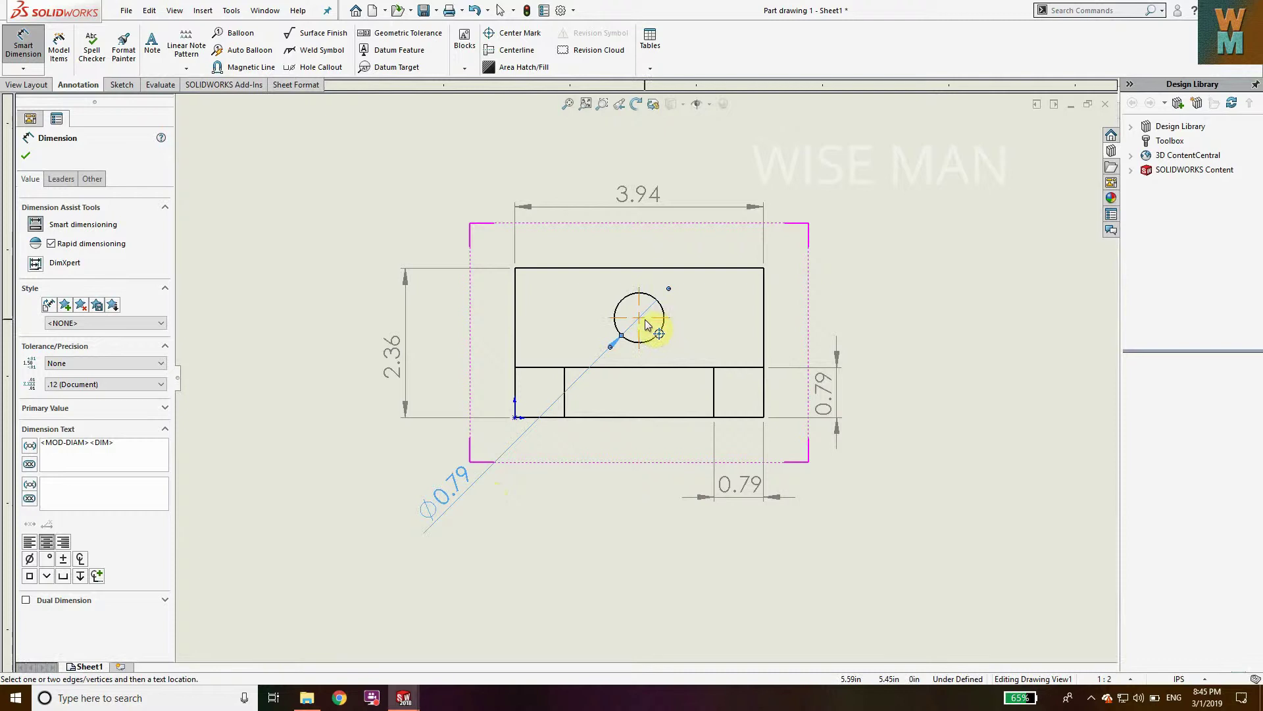
Locate the hole with a 1.57 vertical and 1.97 horizontal dimension
{"action": "left_click", "coordinate": [657, 329]}
{"action": "left_click", "coordinate": [654, 417]}
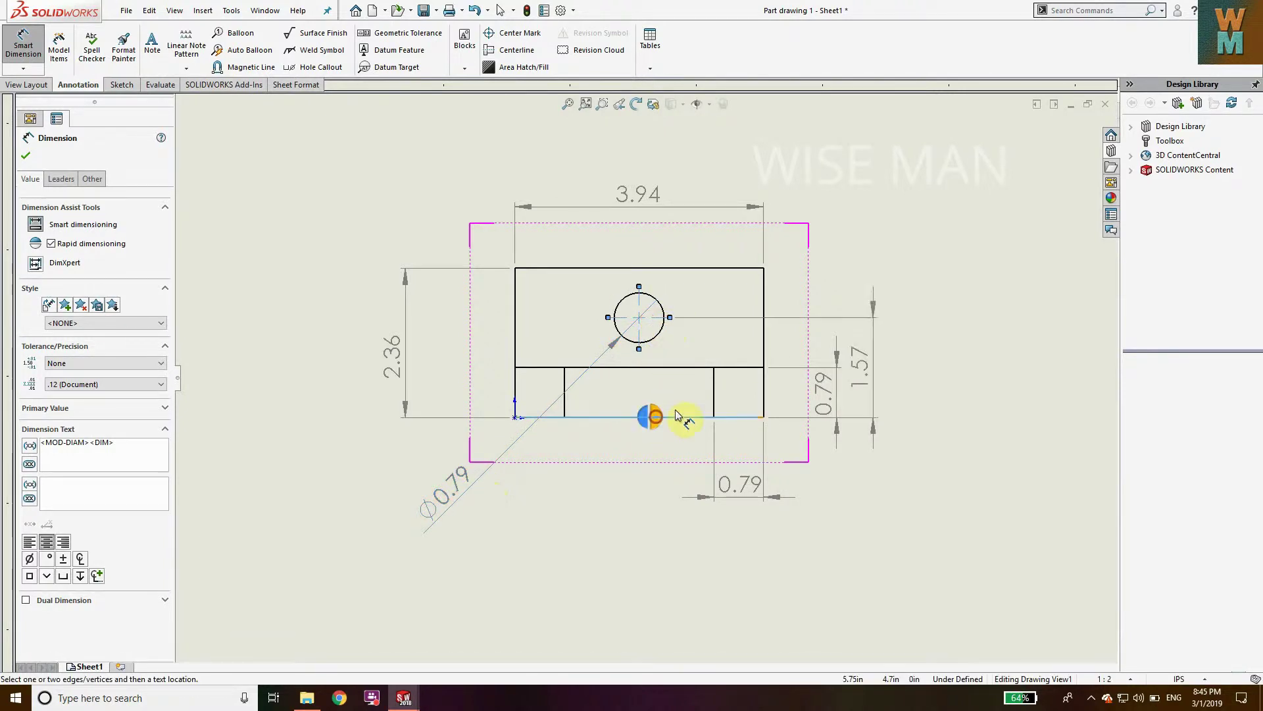
{"action": "left_click", "coordinate": [895, 380]}
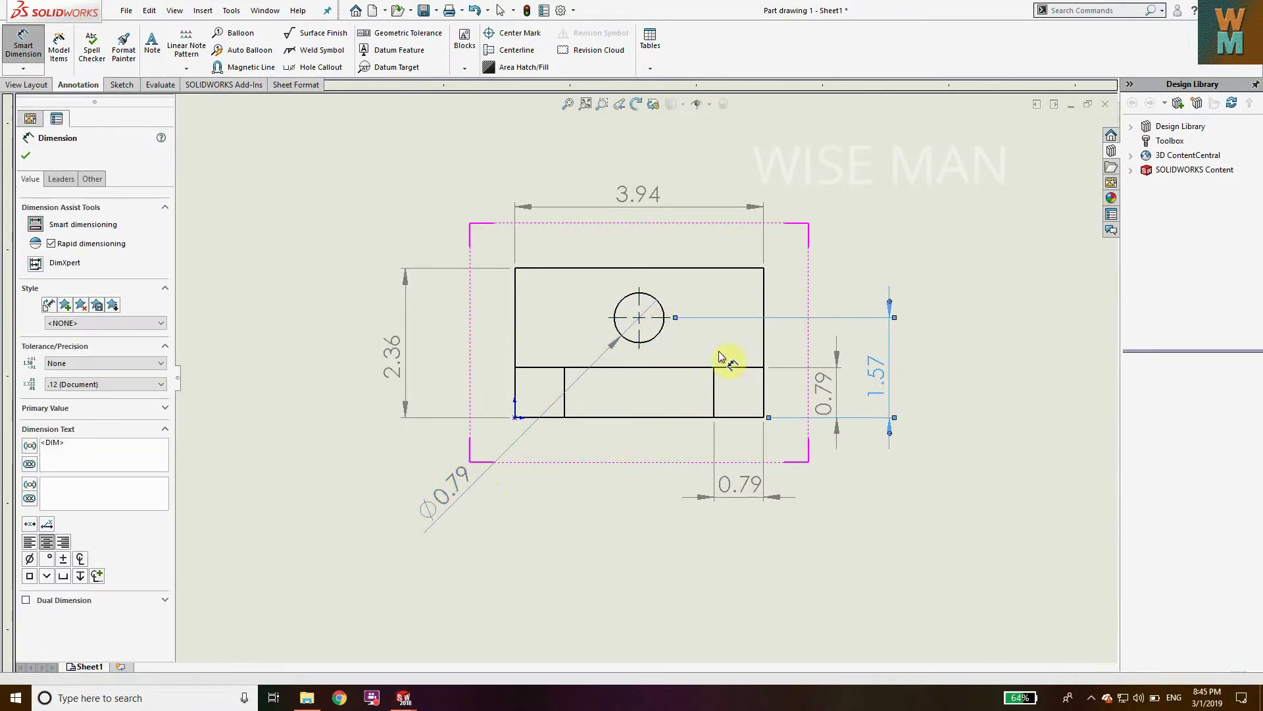
{"action": "left_click", "coordinate": [641, 324]}
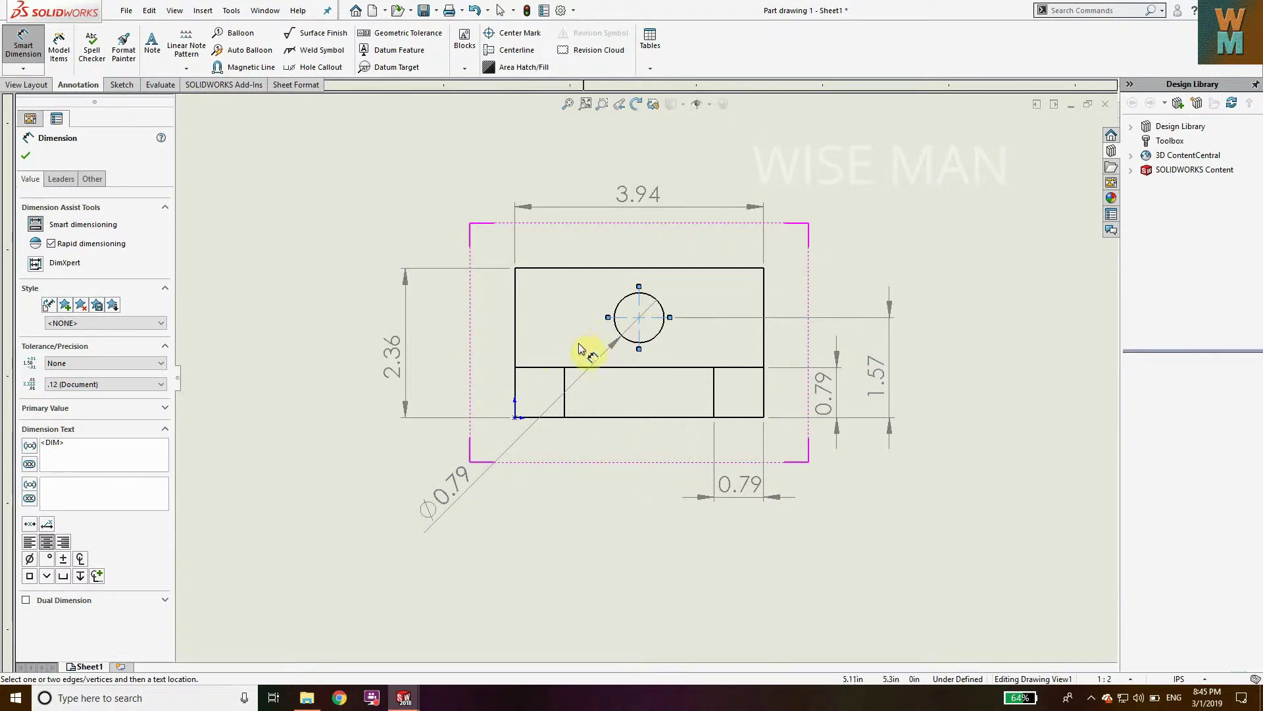
{"action": "left_click", "coordinate": [516, 335]}
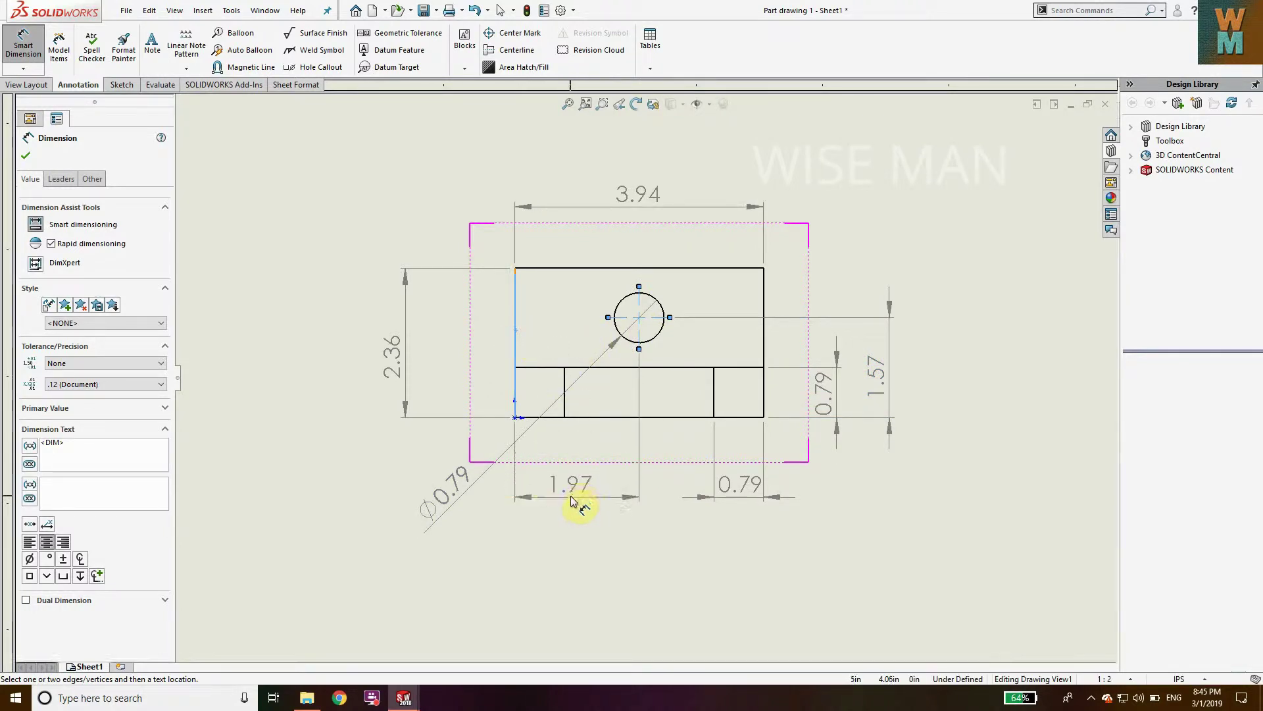
{"action": "left_click", "coordinate": [573, 501]}
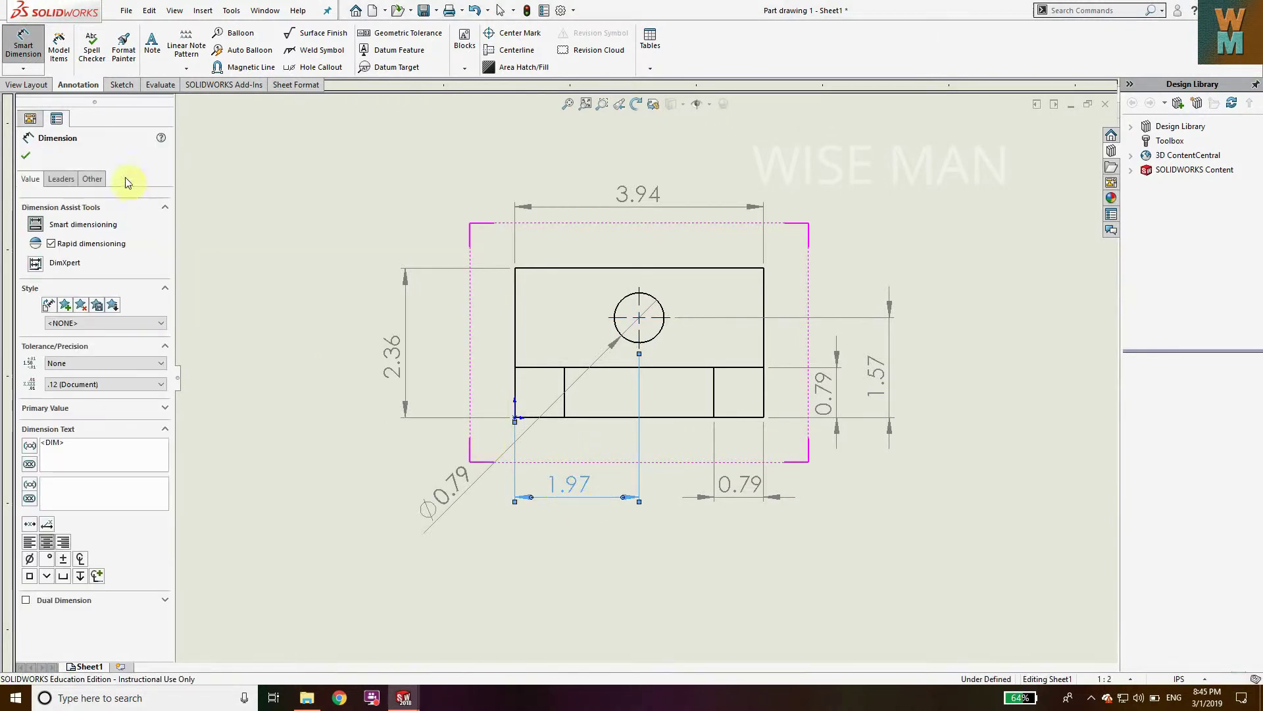
{"action": "left_click", "coordinate": [23, 160]}
Move the Ø0.79 callout to the upper right and 2.36 closer to the part
{"action": "left_click", "coordinate": [437, 494]}
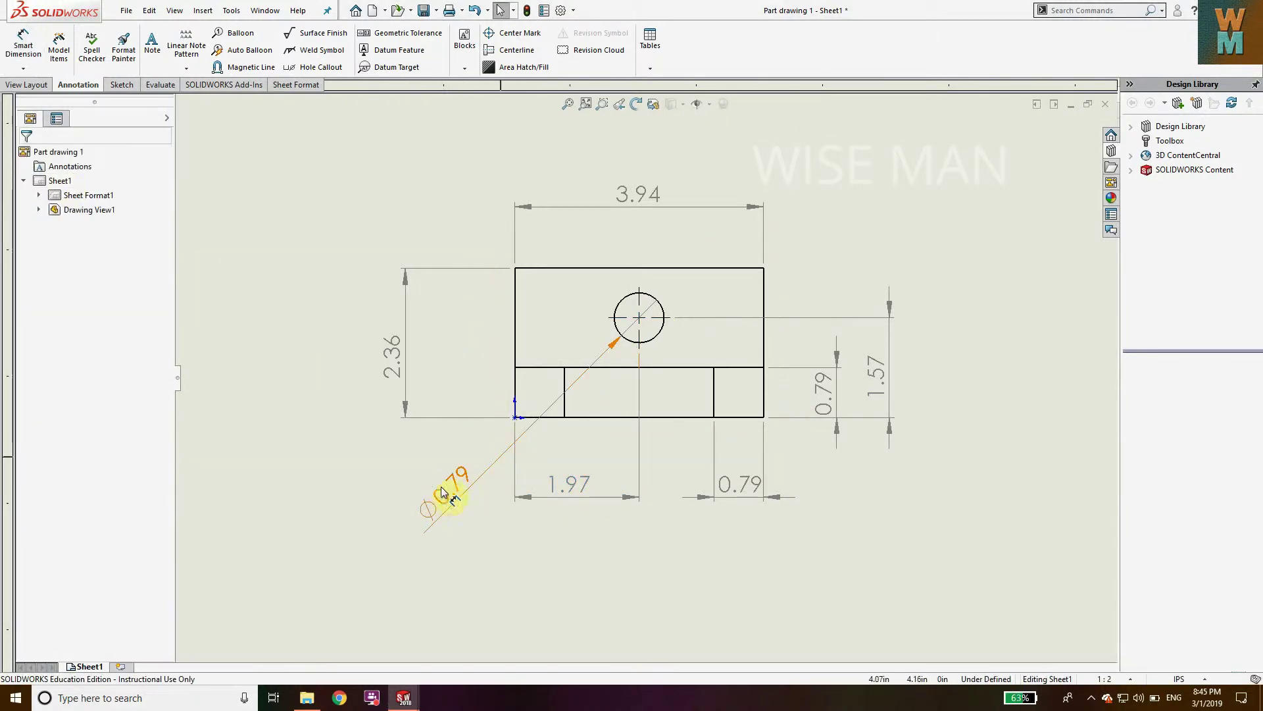
{"action": "left_click_drag", "start_coordinate": [571, 406], "coordinate": [847, 259]}
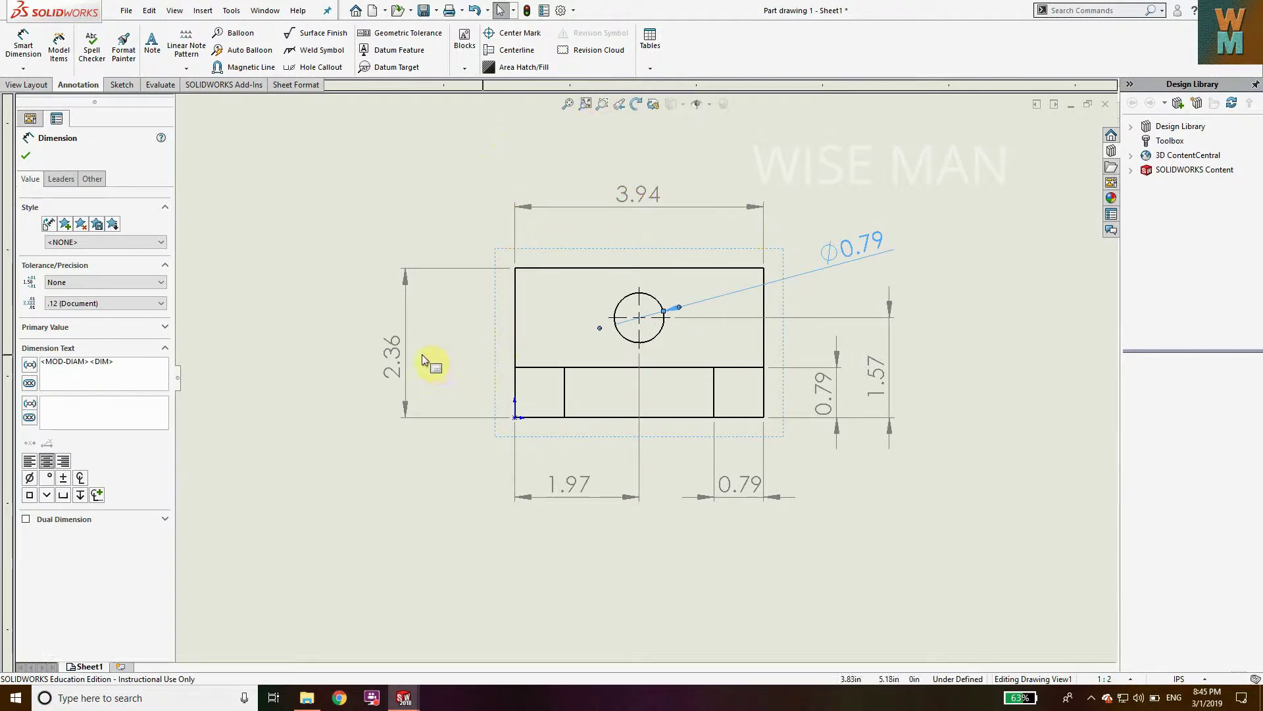
{"action": "left_click", "coordinate": [394, 366]}
{"action": "left_click_drag", "start_coordinate": [393, 366], "coordinate": [408, 364]}
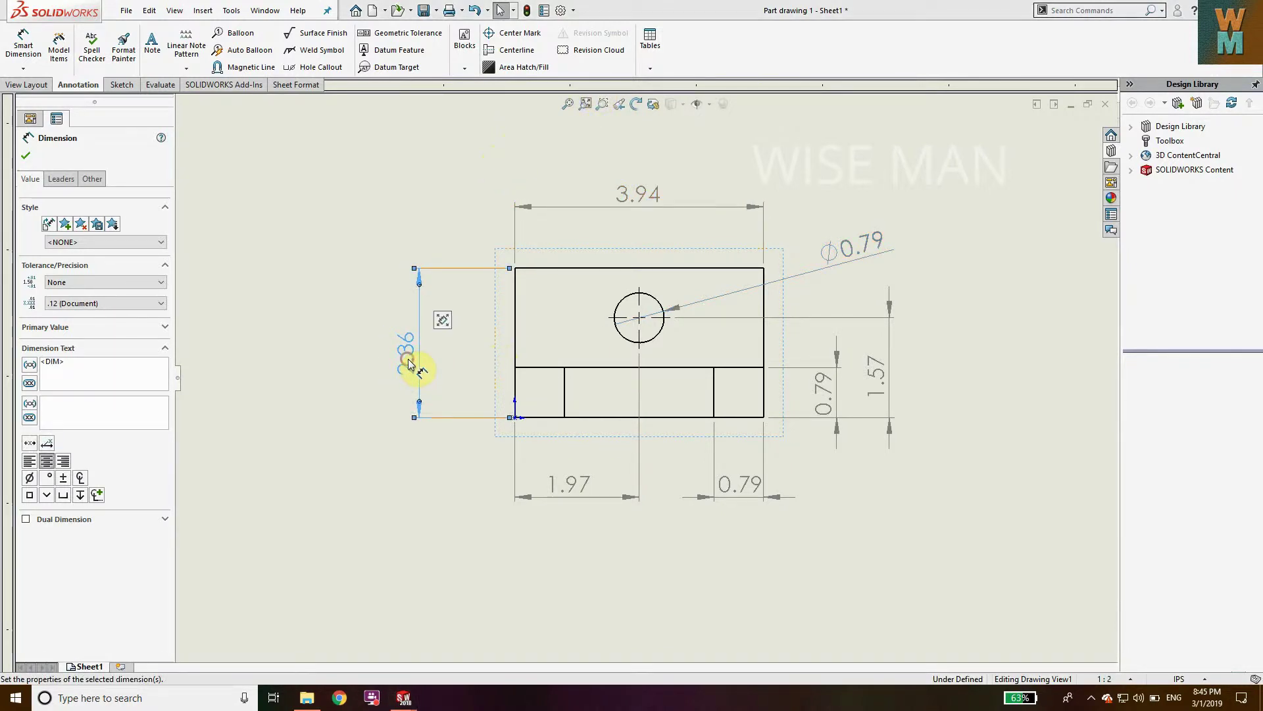
{"action": "left_click", "coordinate": [464, 488]}
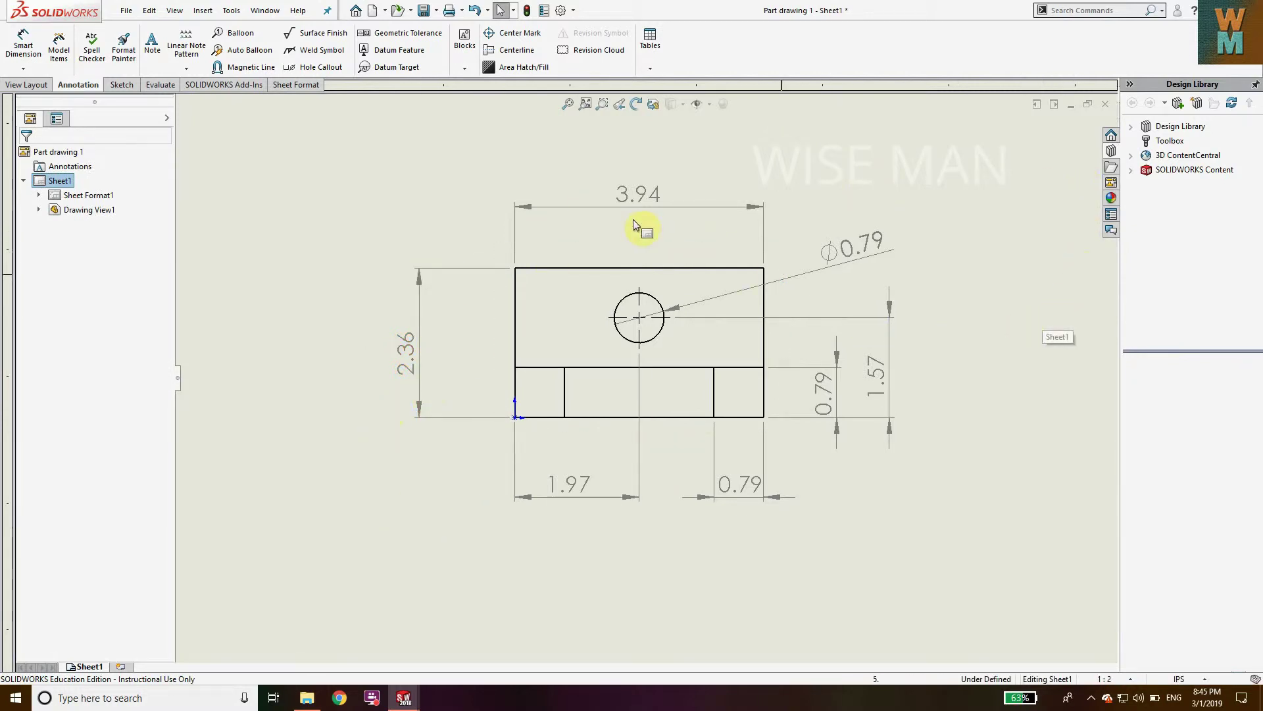
Give the 3.94 width dimension a bilateral tolerance of +0.02 / -0.03
{"action": "left_click", "coordinate": [648, 196]}
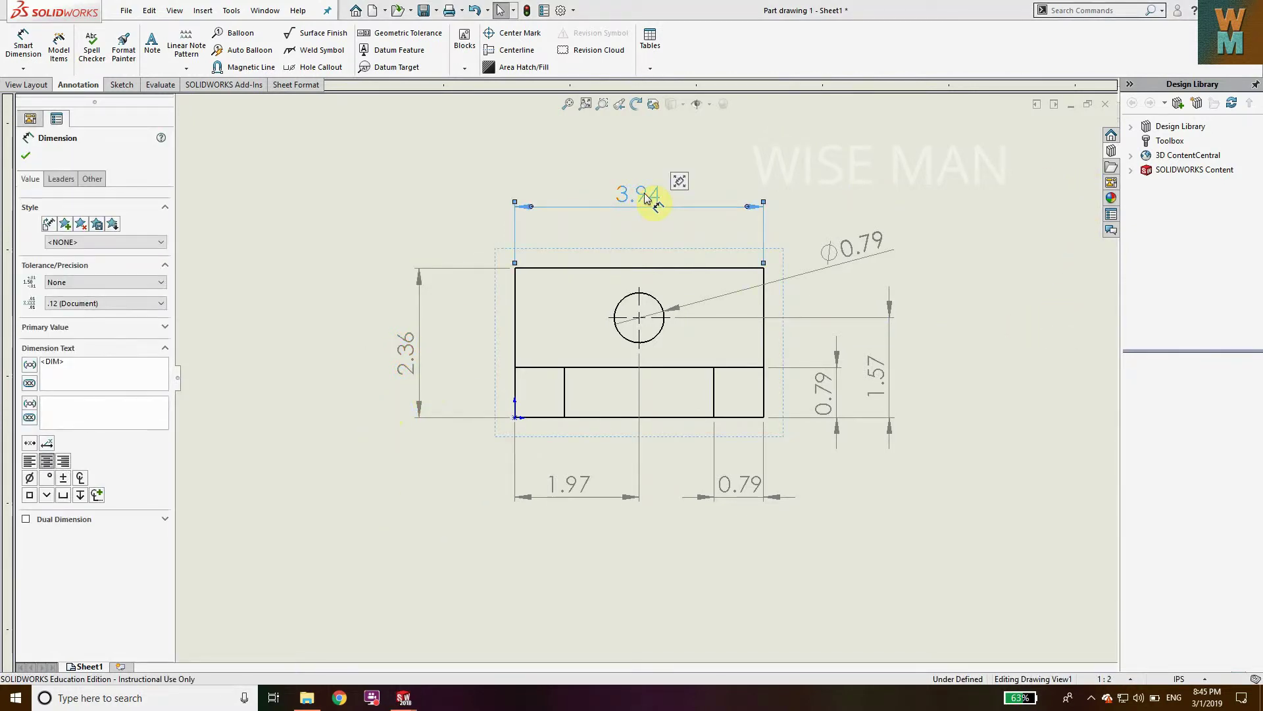
{"action": "left_click", "coordinate": [98, 283]}
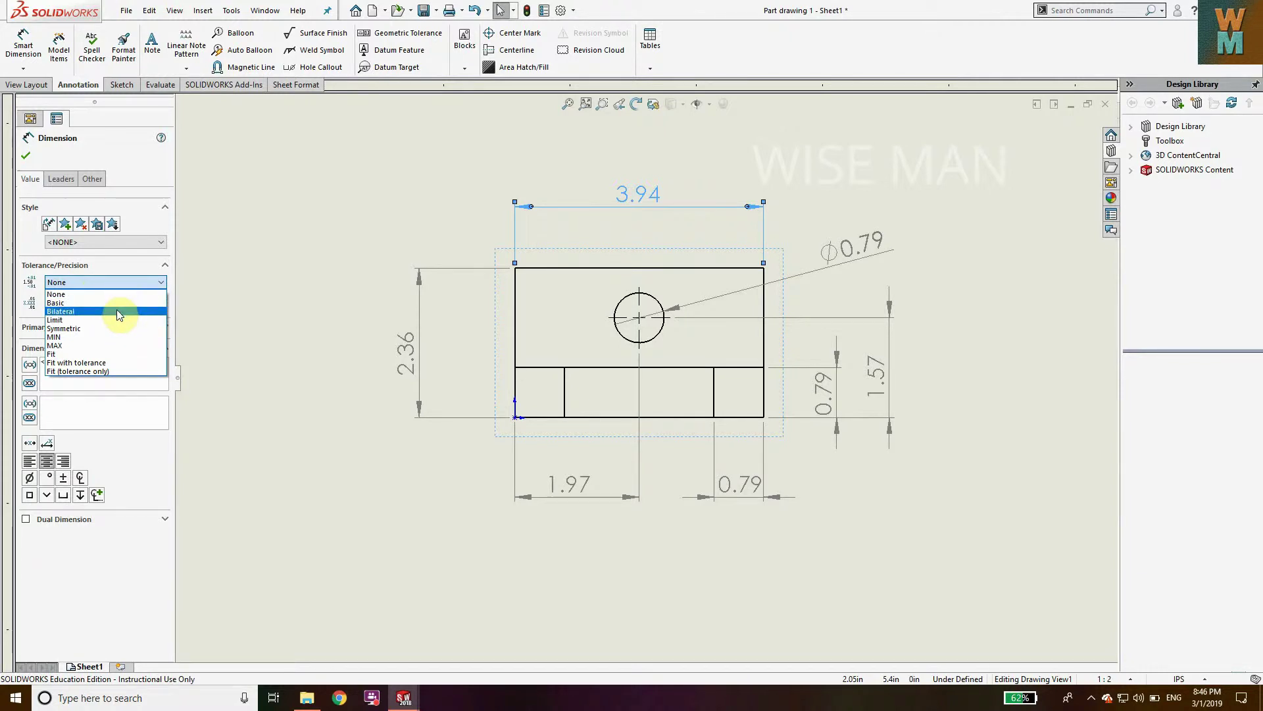
{"action": "left_click", "coordinate": [75, 310]}
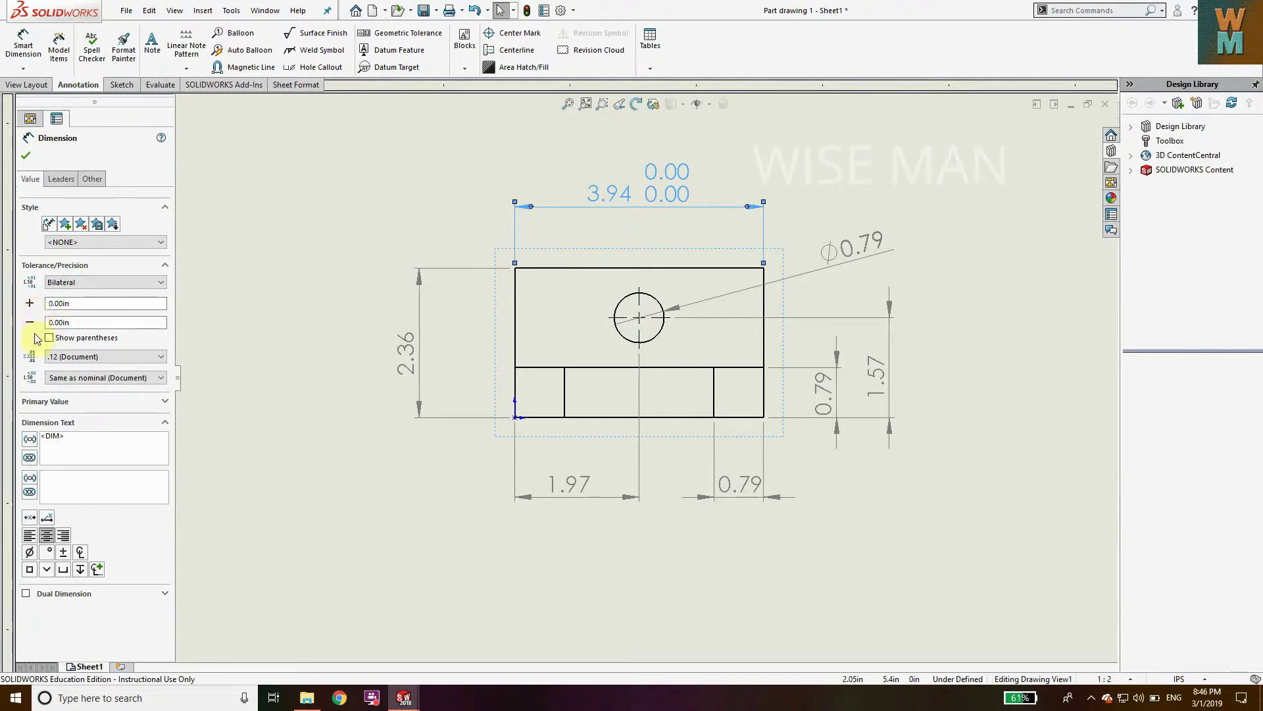
{"action": "double_click", "coordinate": [81, 303]}
{"action": "double_click", "coordinate": [70, 323]}
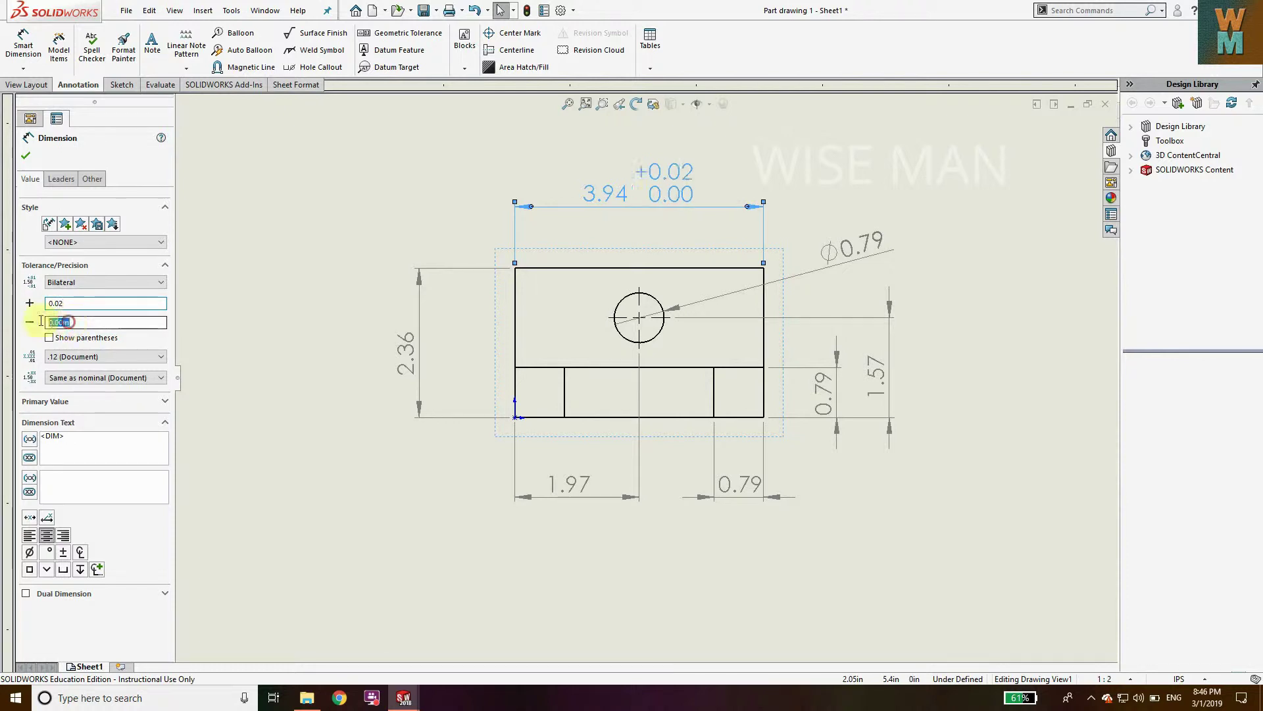
{"action": "type", "text": "0"}
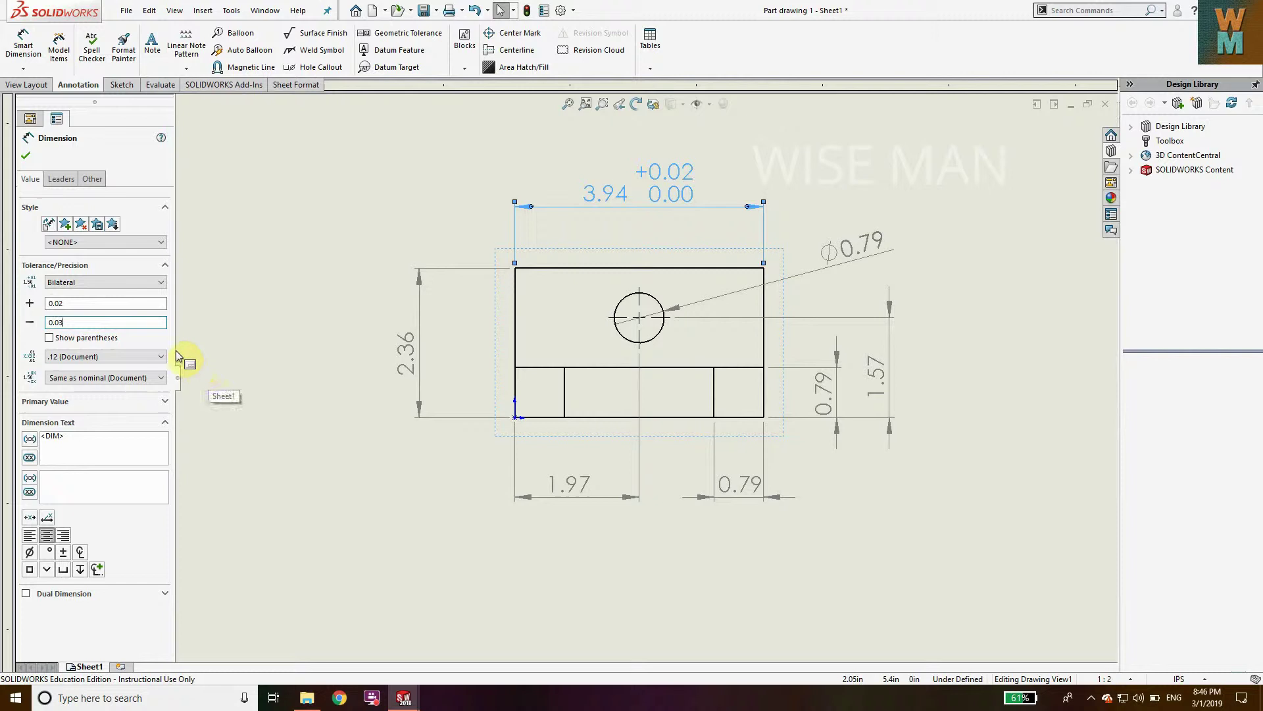
{"action": "left_click", "coordinate": [49, 338]}
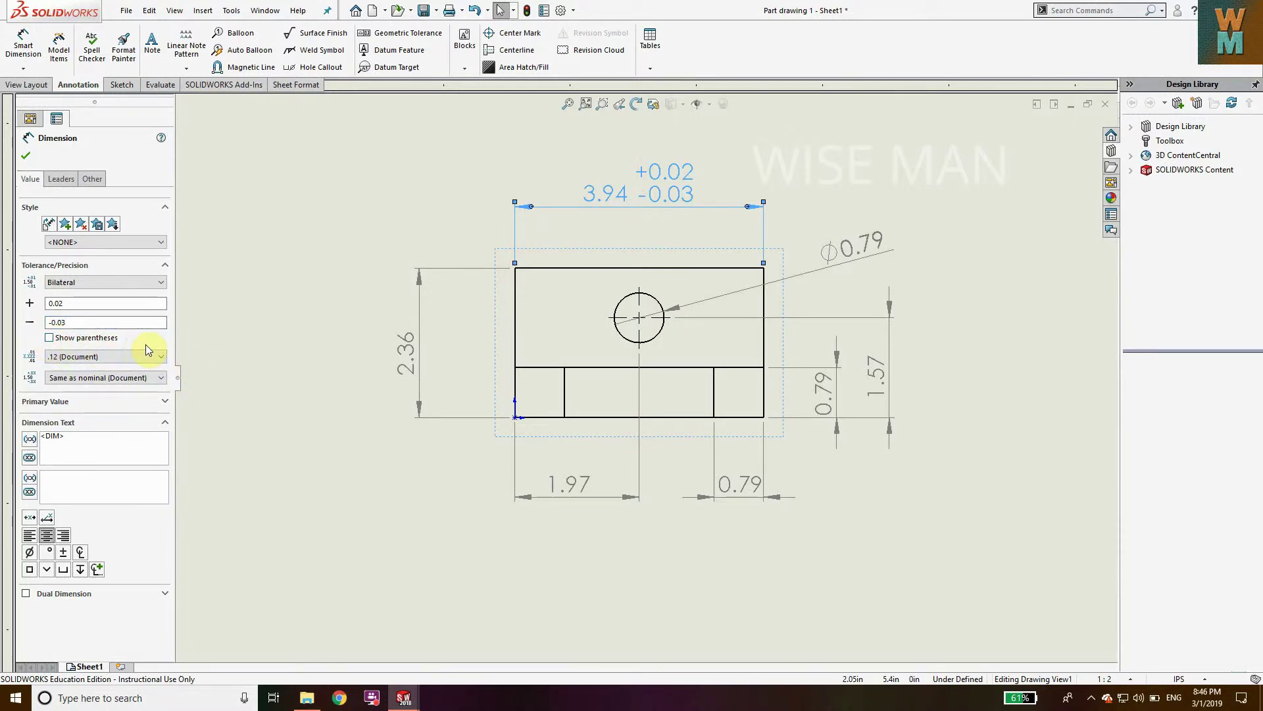
{"action": "left_click", "coordinate": [26, 157]}
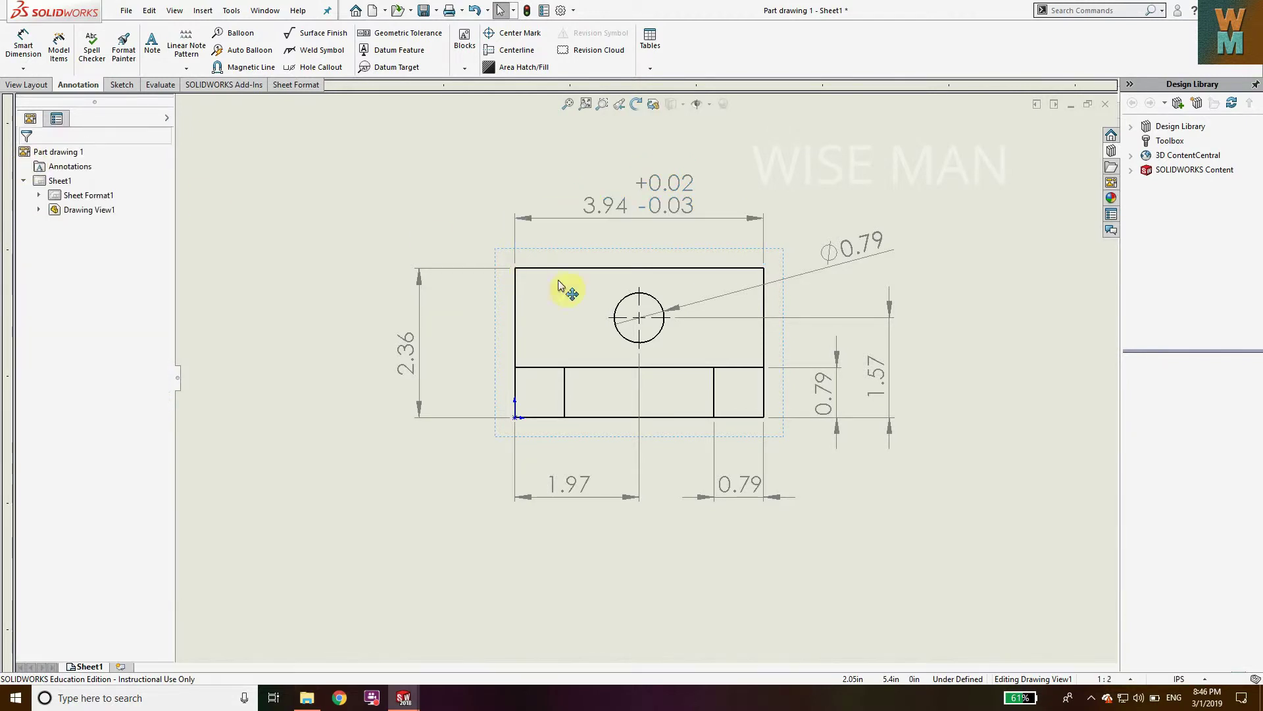
Apply a symmetric ±0.01 tolerance to the 2.36 height dimension
{"action": "left_click", "coordinate": [408, 361]}
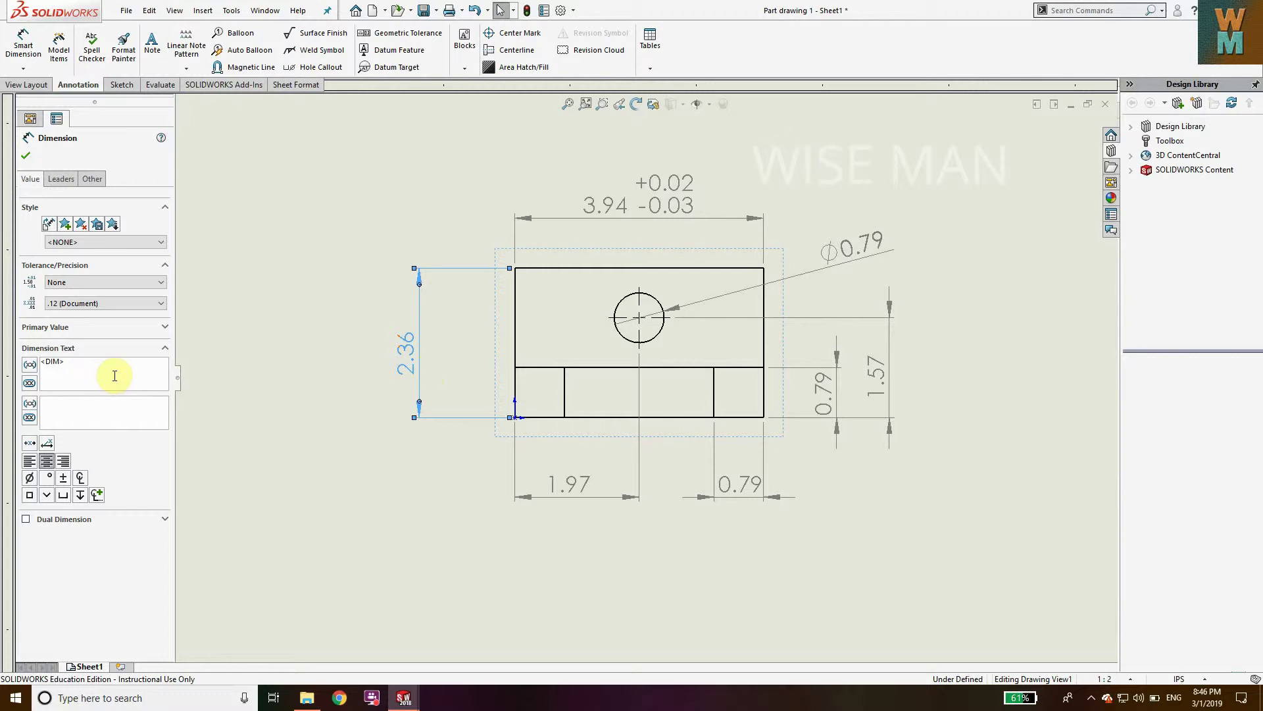
{"action": "left_click", "coordinate": [93, 281]}
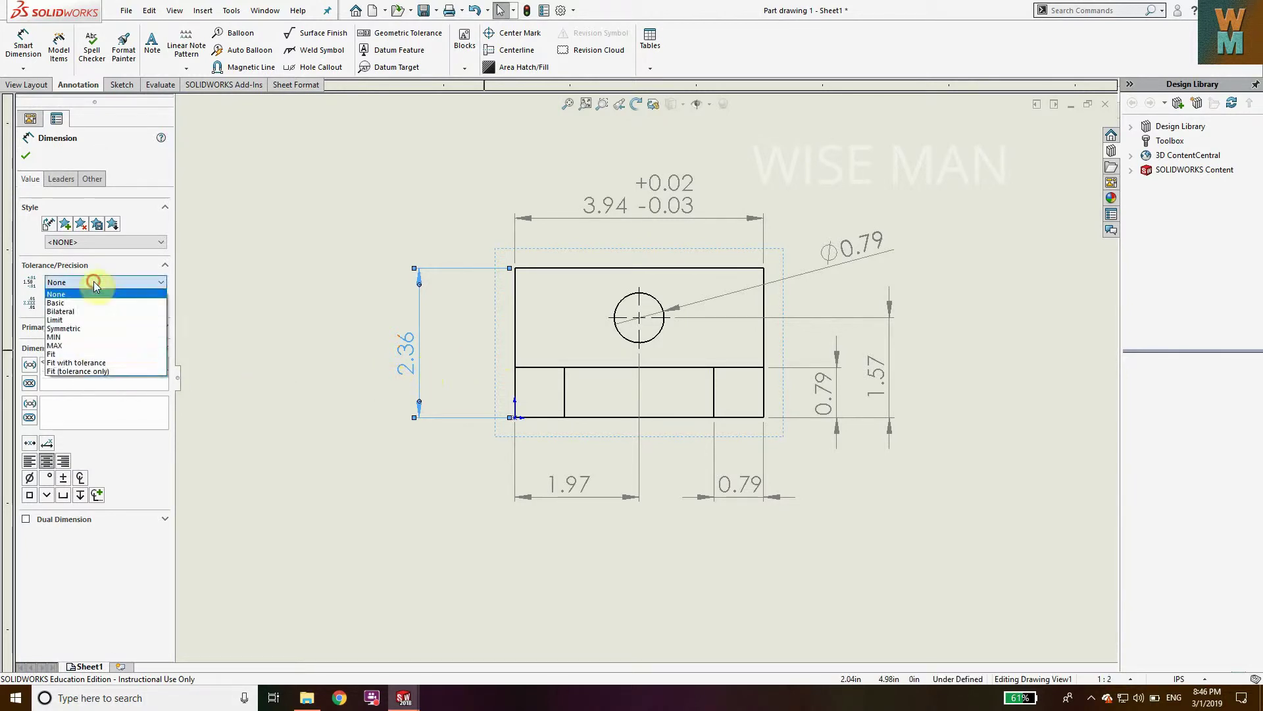
{"action": "left_click", "coordinate": [90, 329]}
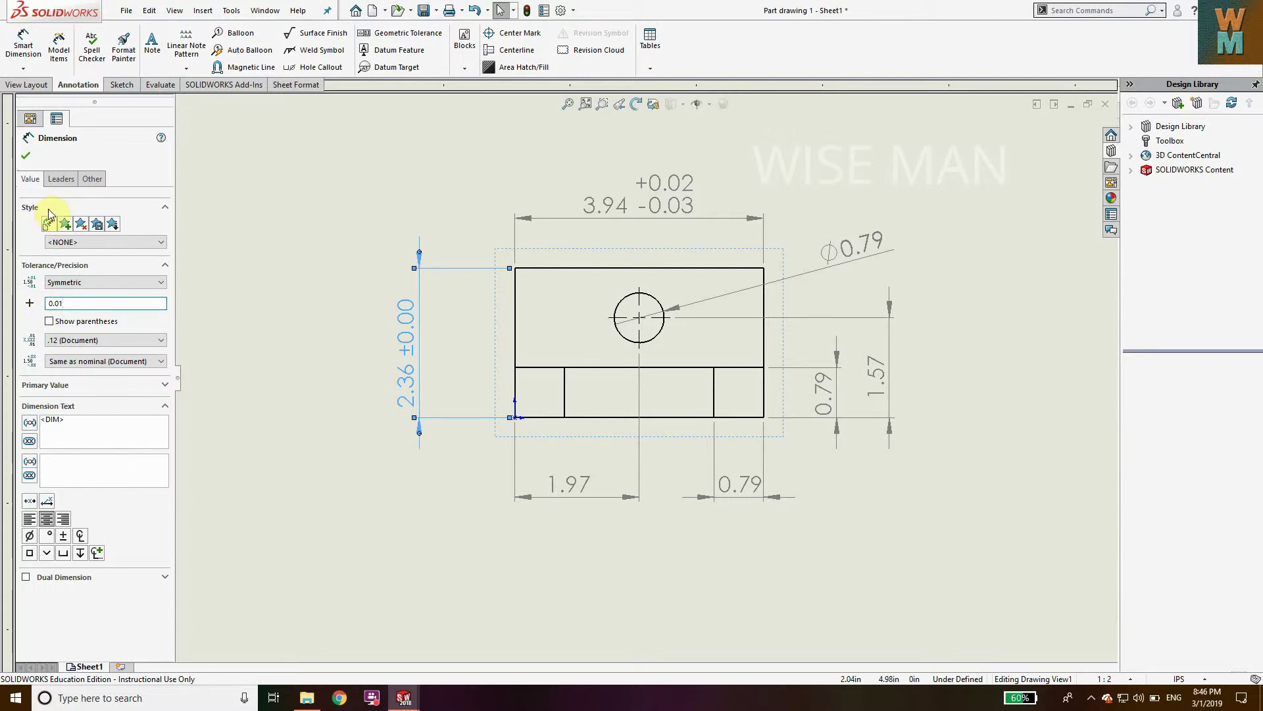
{"action": "left_click", "coordinate": [25, 155]}
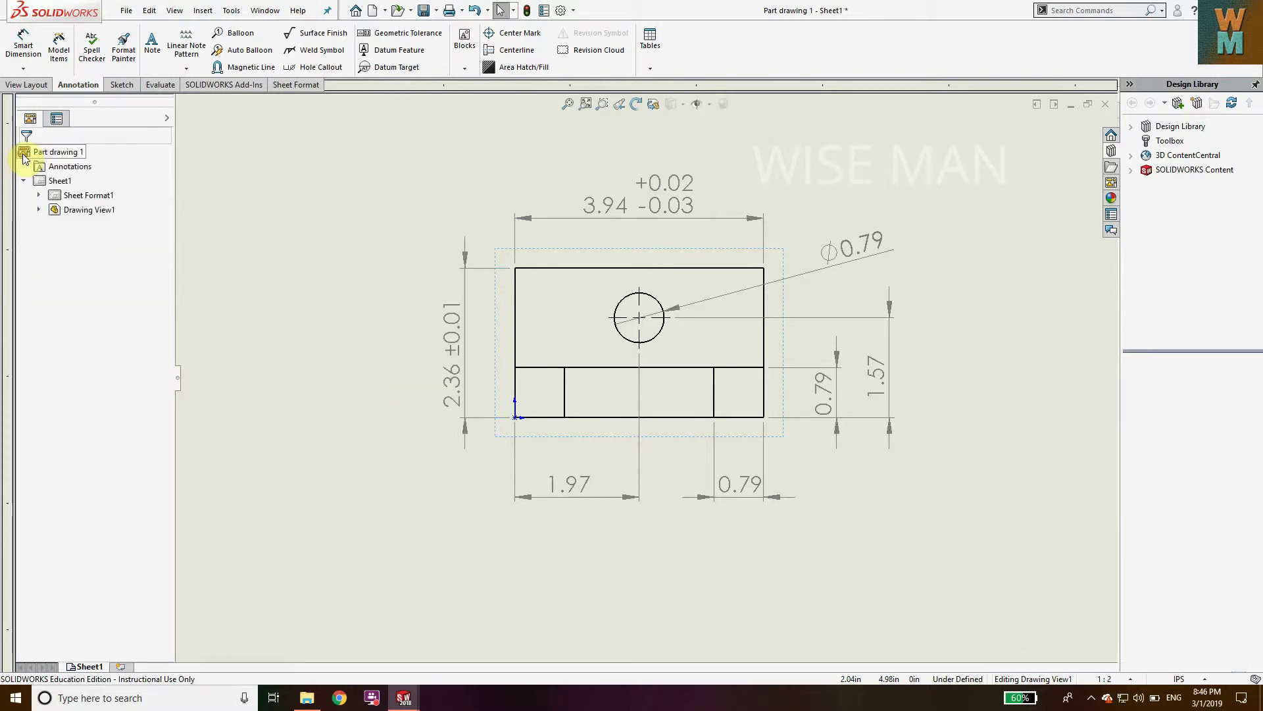
{"action": "left_click", "coordinate": [454, 342]}
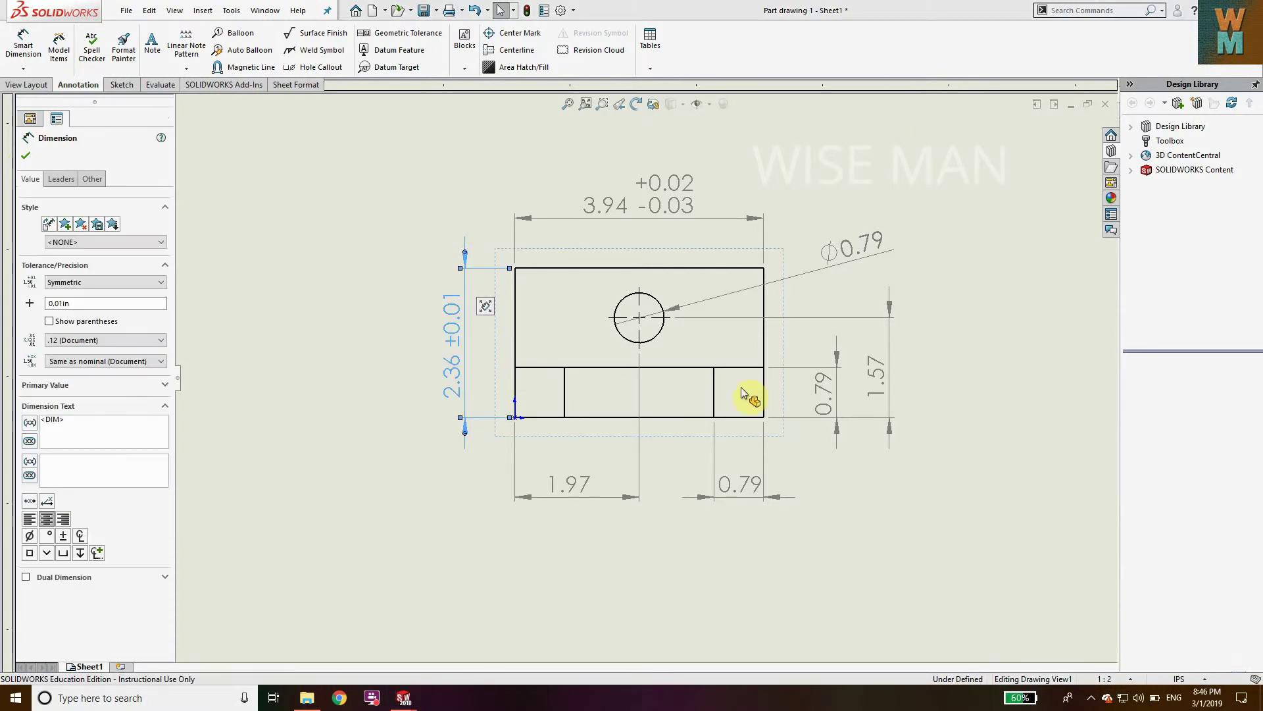
Append ±0.01 to the 1.97 dimension text and move it up toward the part
{"action": "left_click", "coordinate": [579, 489]}
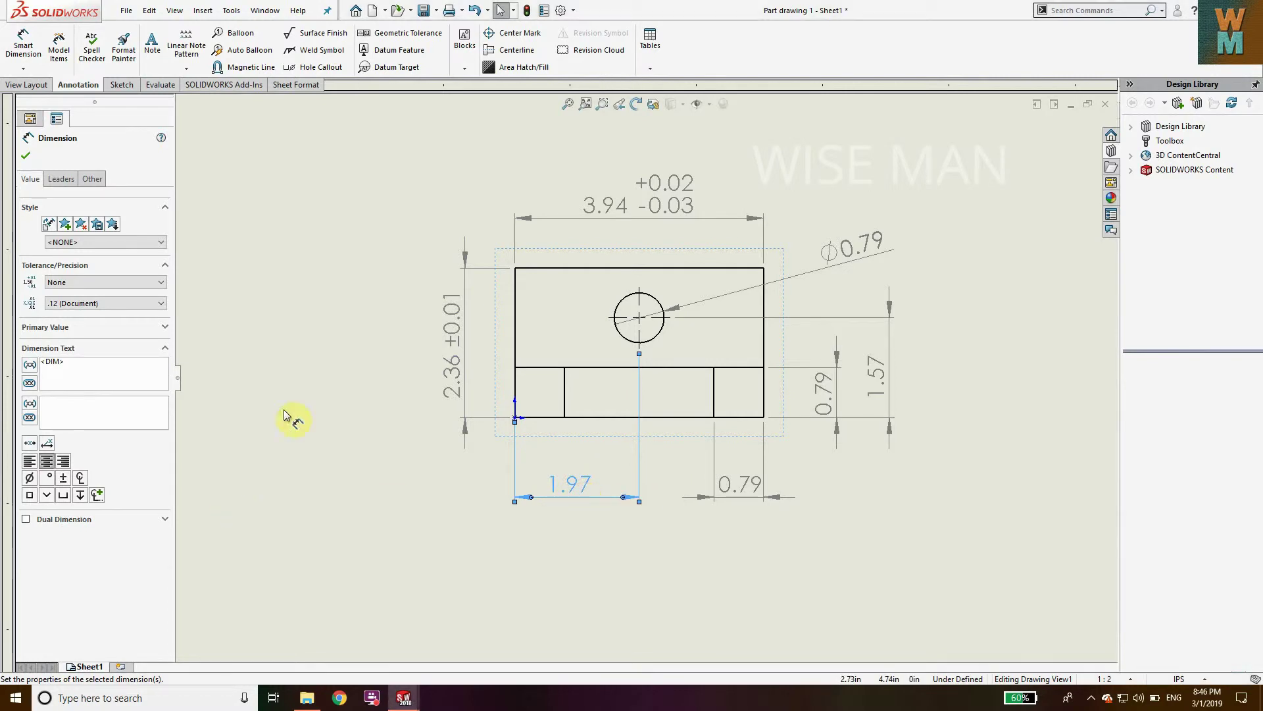
{"action": "left_click", "coordinate": [87, 360]}
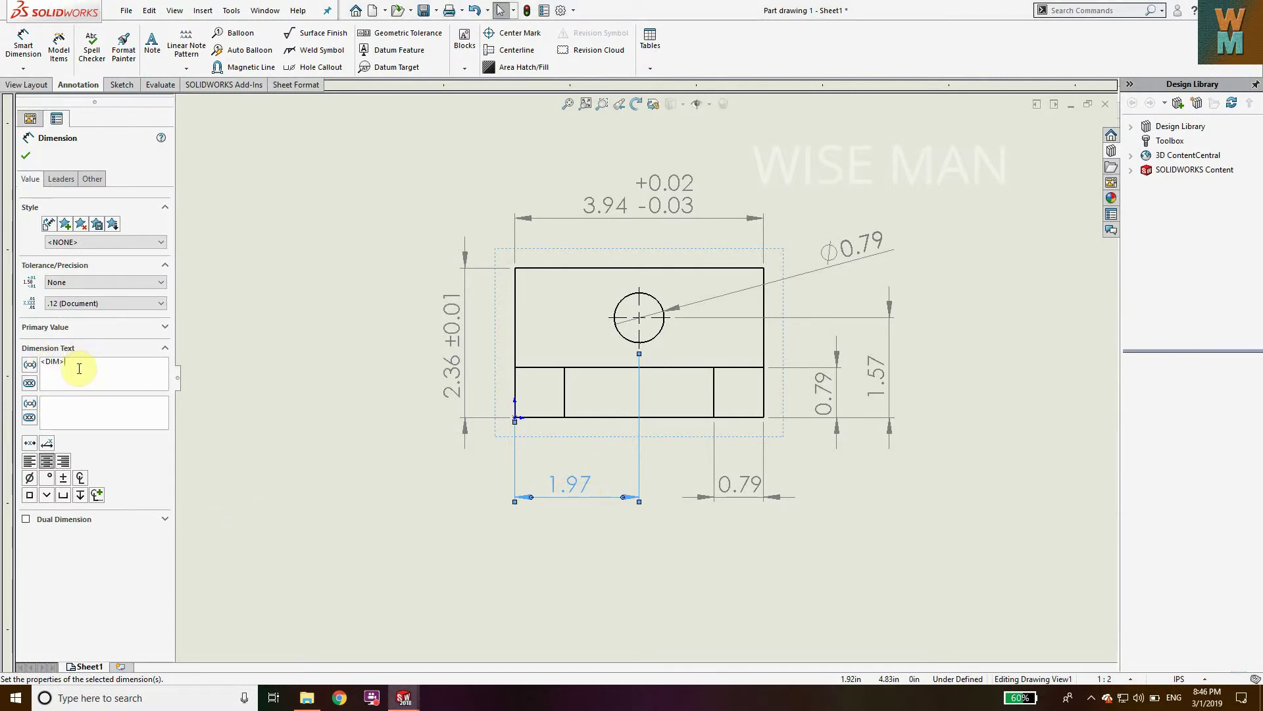
{"action": "left_click", "coordinate": [63, 484]}
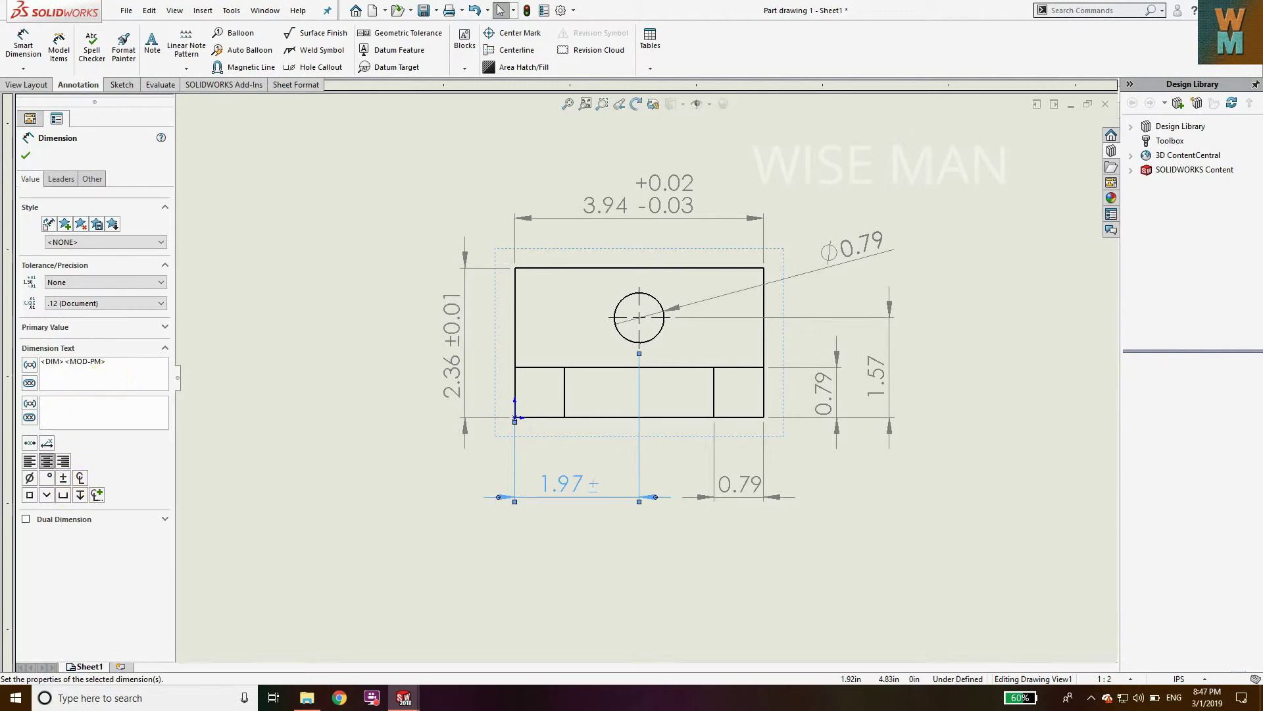
{"action": "type", "text": "0.01"}
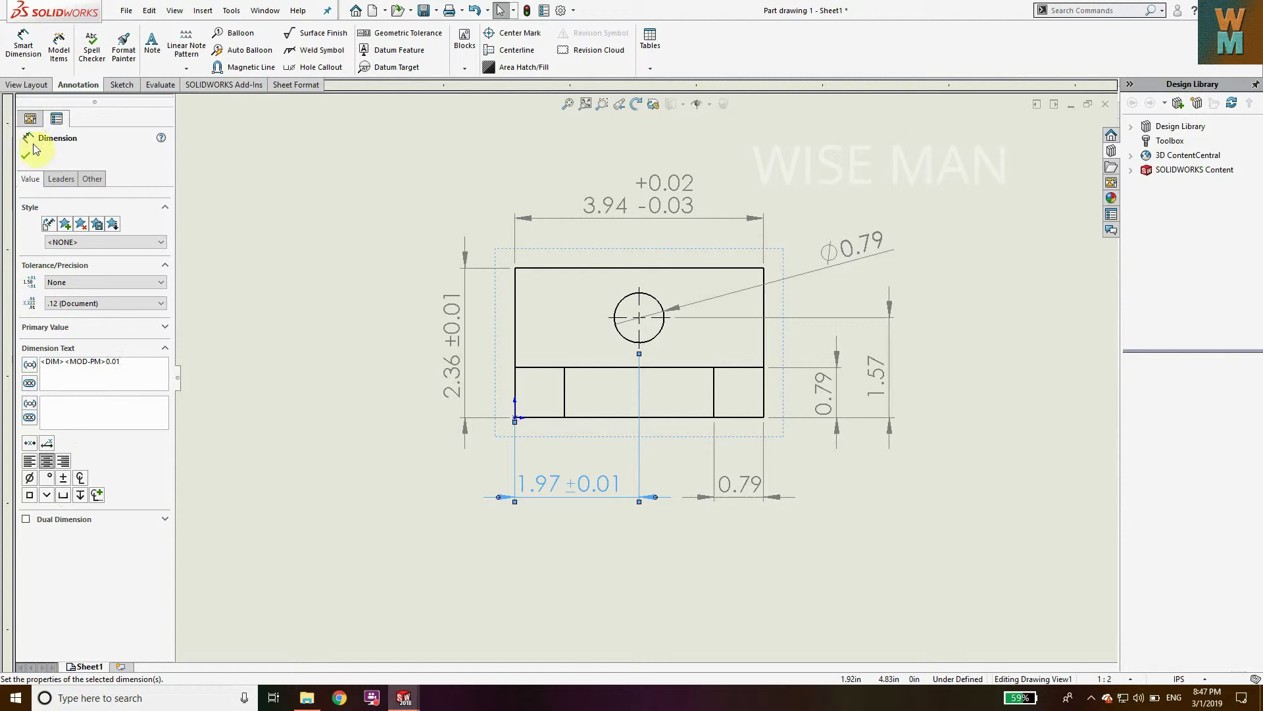
{"action": "left_click", "coordinate": [26, 155]}
{"action": "left_click_drag", "start_coordinate": [530, 496], "coordinate": [592, 459]}
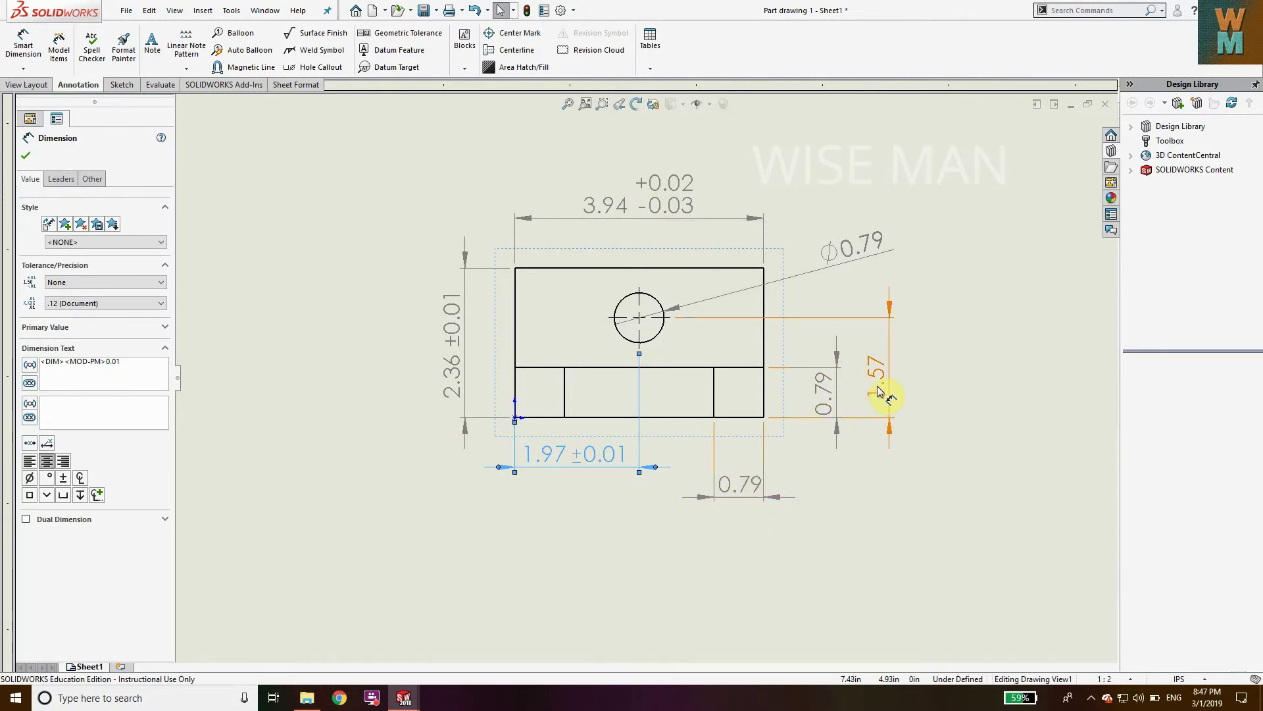
Give the 1.57 dimension a 0.00 / -0.01 tolerance and reposition it down and right
{"action": "left_click_drag", "start_coordinate": [882, 395], "coordinate": [952, 362]}
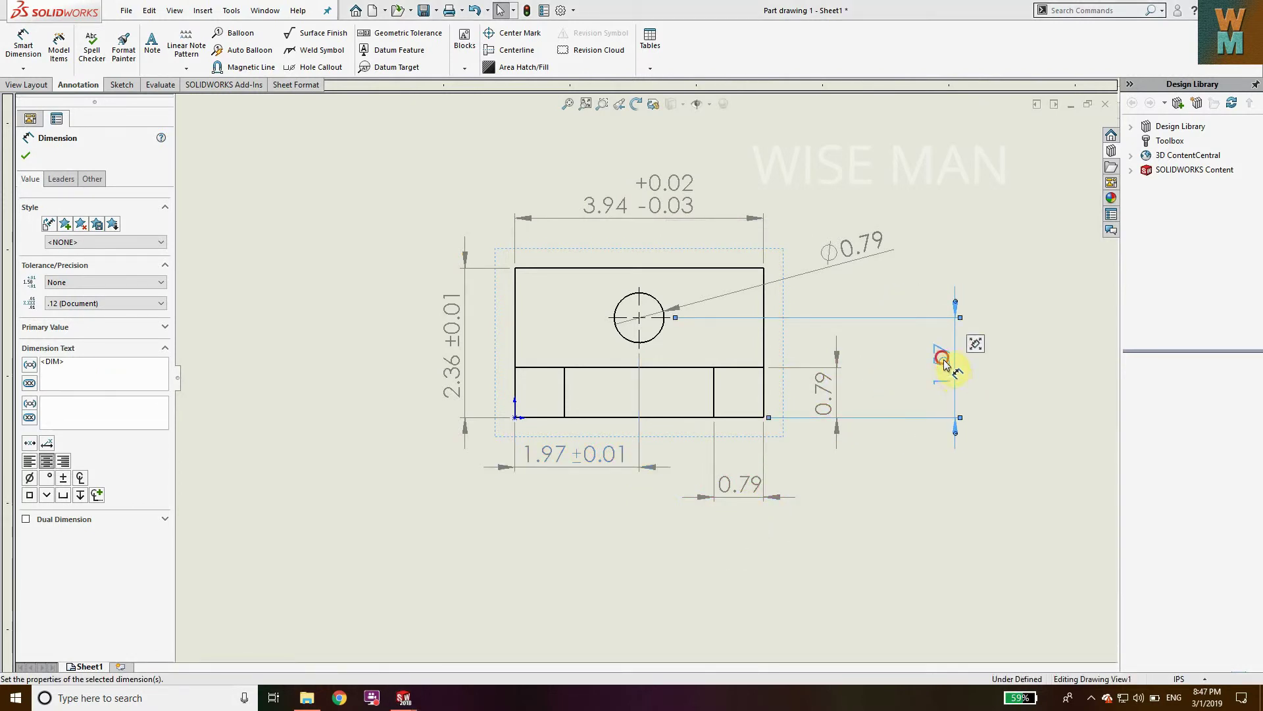
{"action": "left_click", "coordinate": [91, 281]}
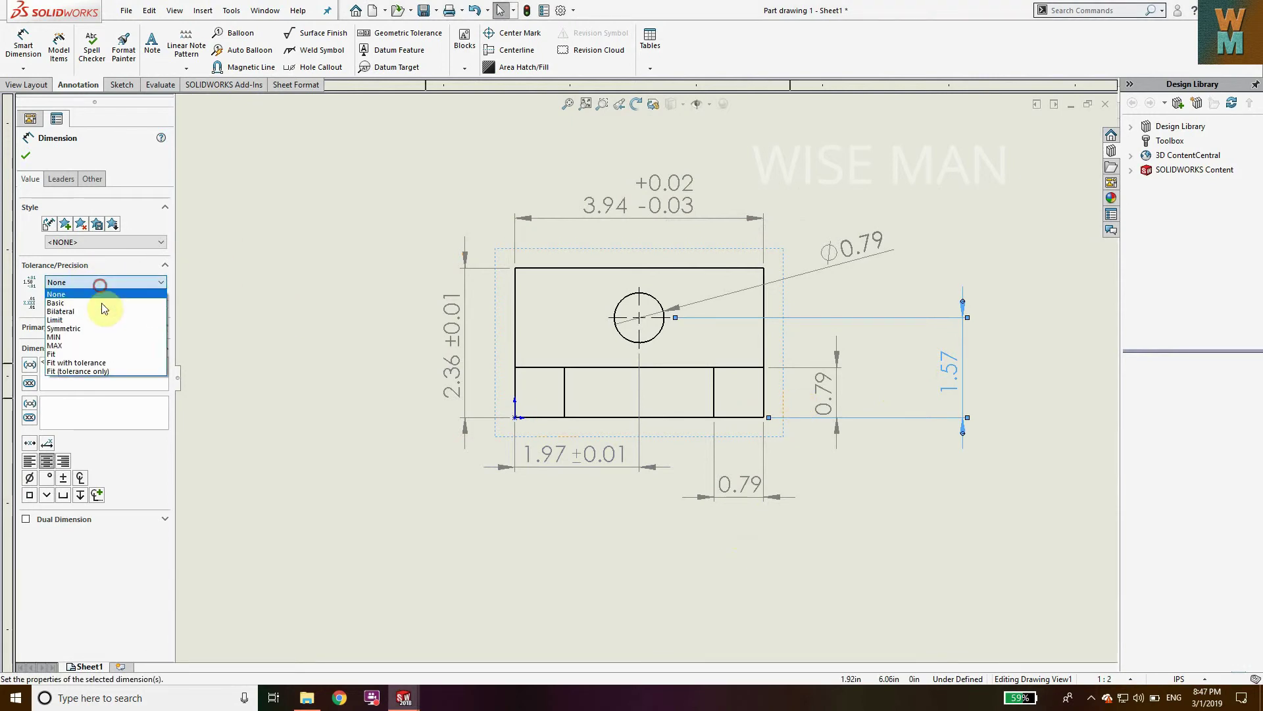
{"action": "left_click", "coordinate": [105, 310]}
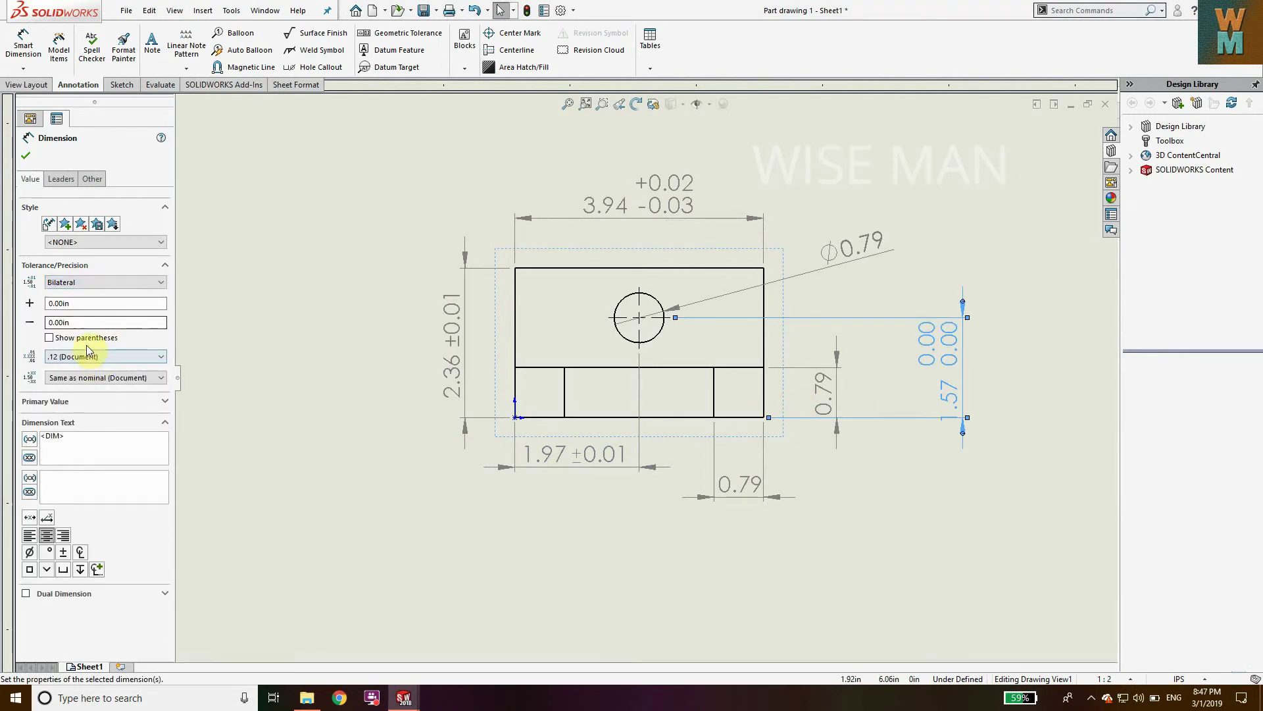
{"action": "left_click", "coordinate": [78, 322]}
{"action": "left_click_drag", "start_coordinate": [78, 322], "coordinate": [21, 322]}
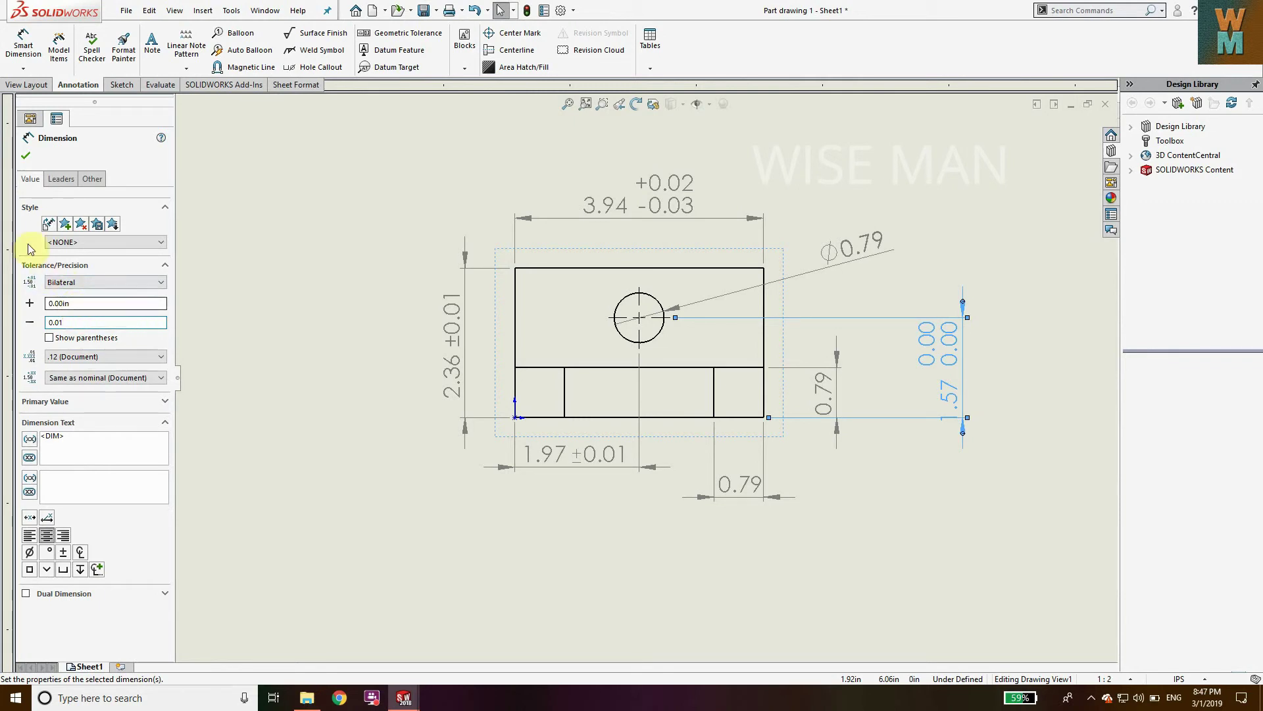
{"action": "left_click", "coordinate": [25, 155]}
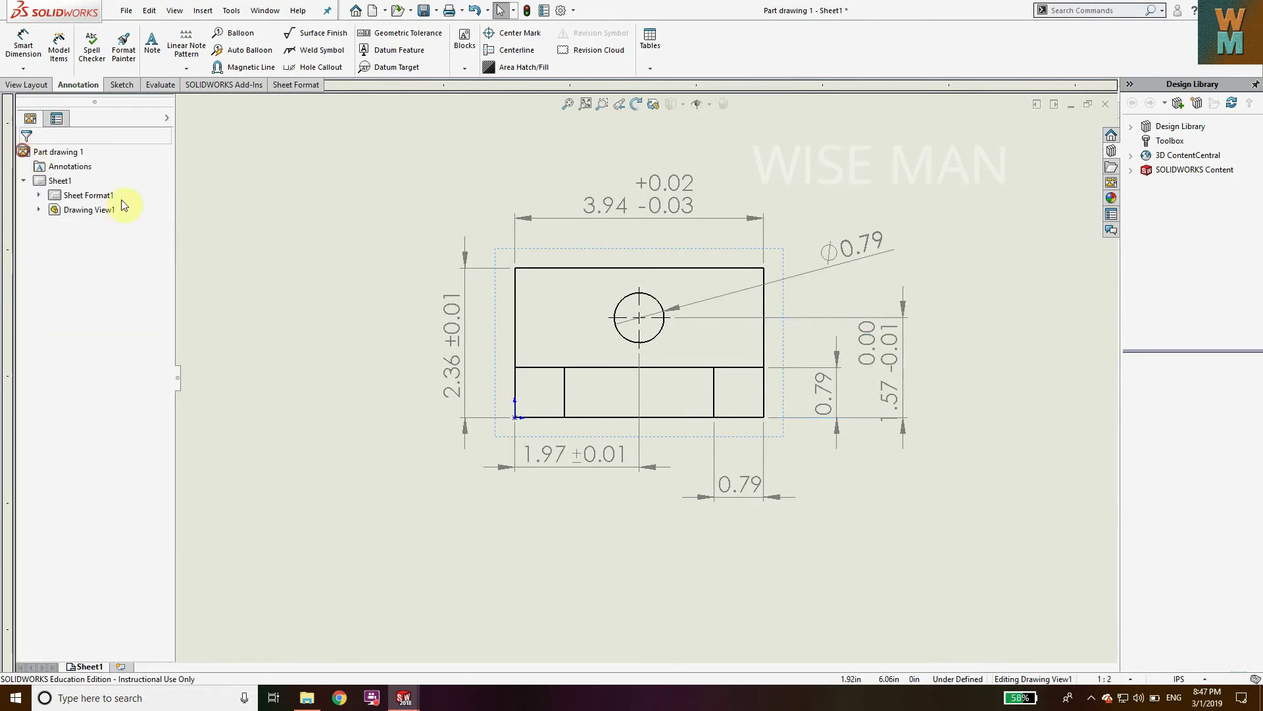
{"action": "left_click_drag", "start_coordinate": [888, 365], "coordinate": [913, 421]}
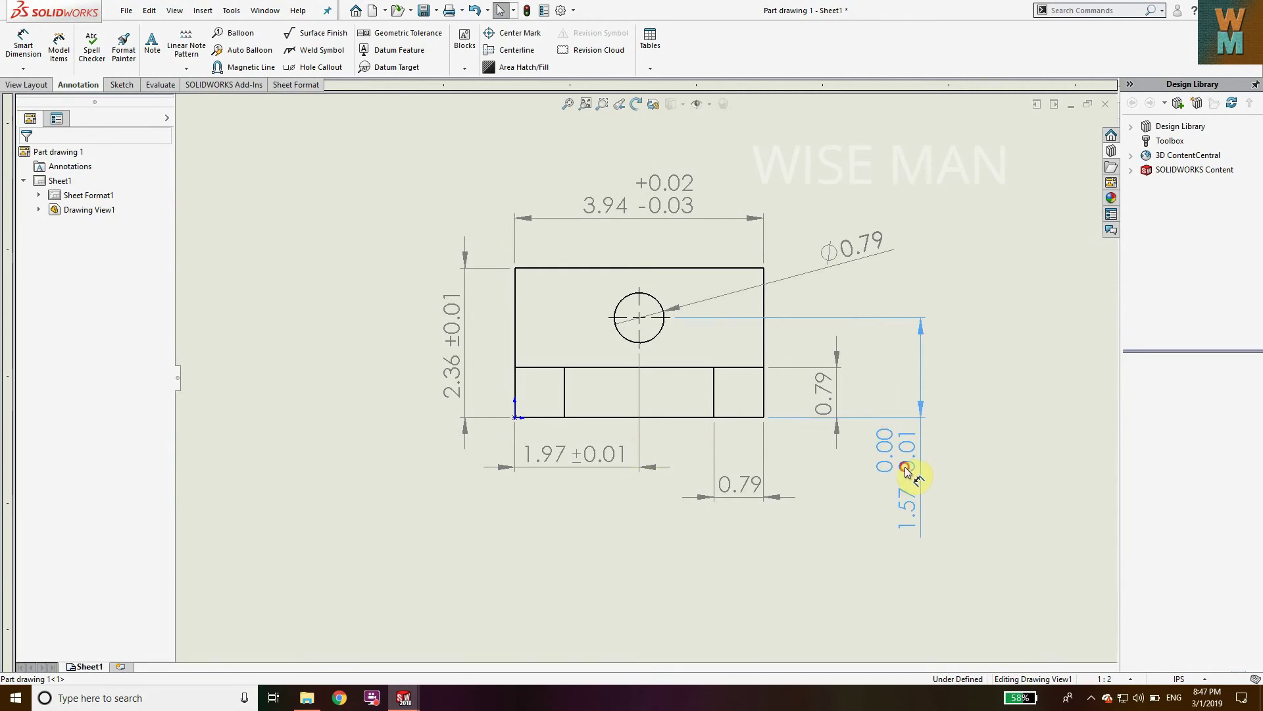
{"action": "left_click", "coordinate": [1013, 385]}
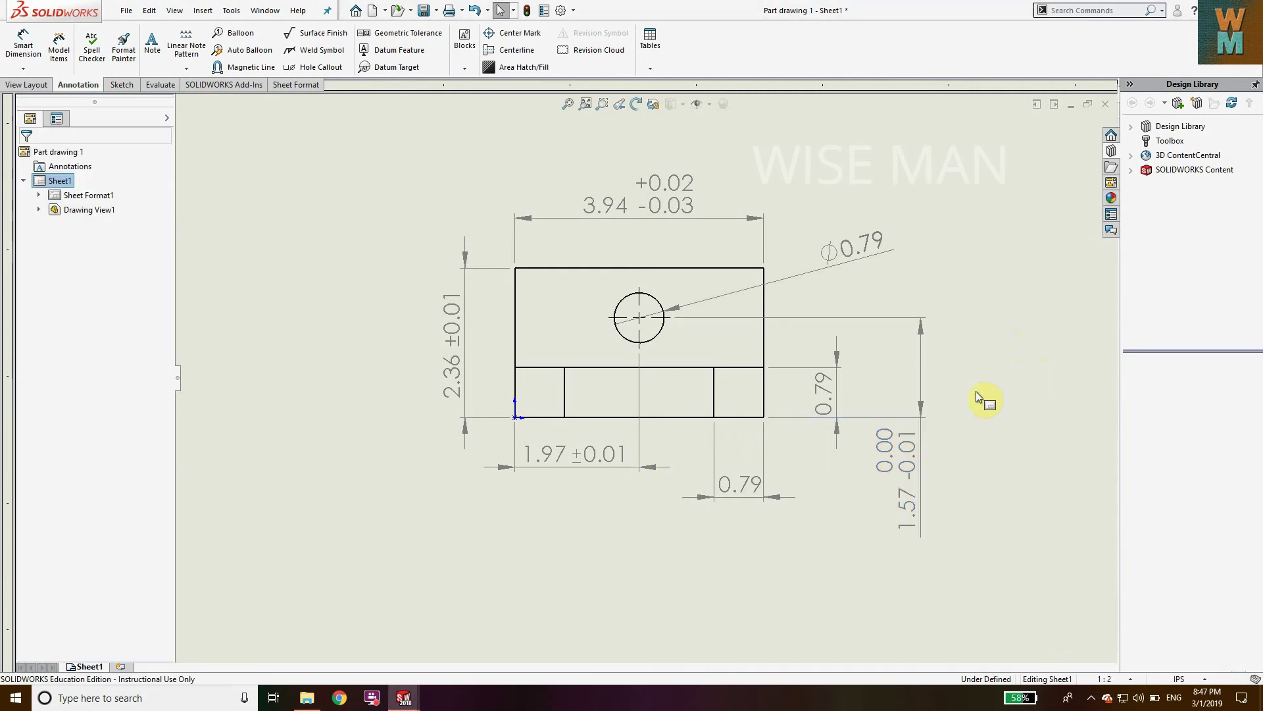